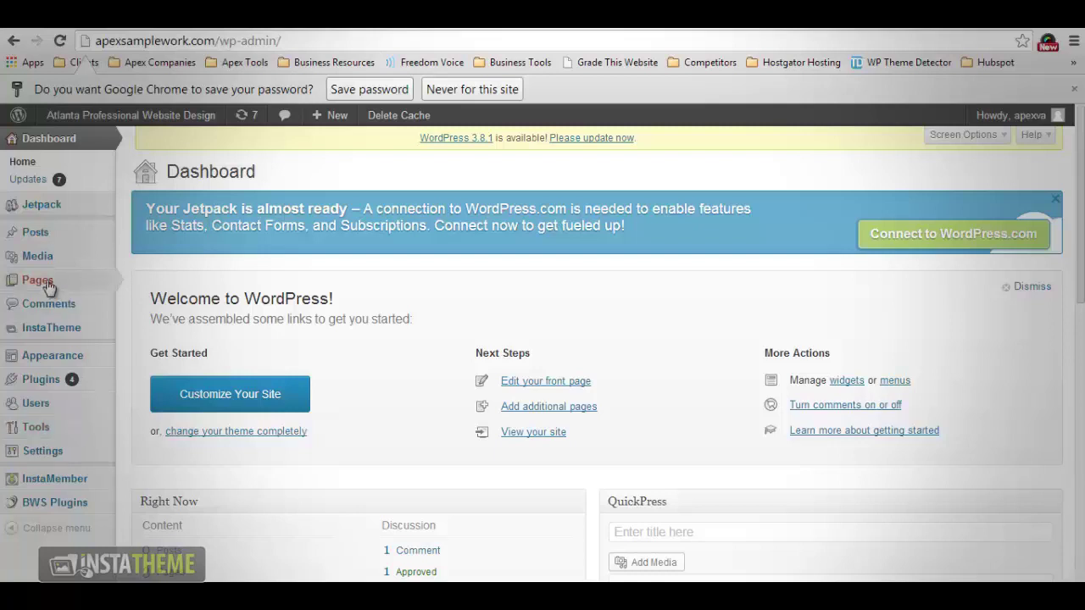
- Start a new page and try to launch the InstaTheme Visual Editor on it
mouse_move(37, 269)
mouse_move(37, 290)
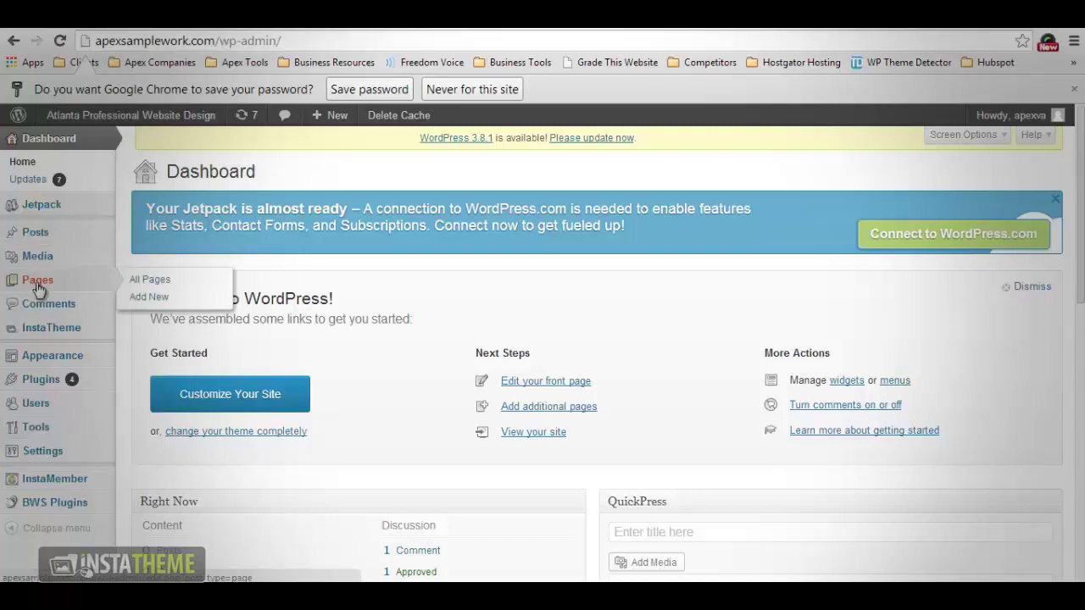
click(157, 301)
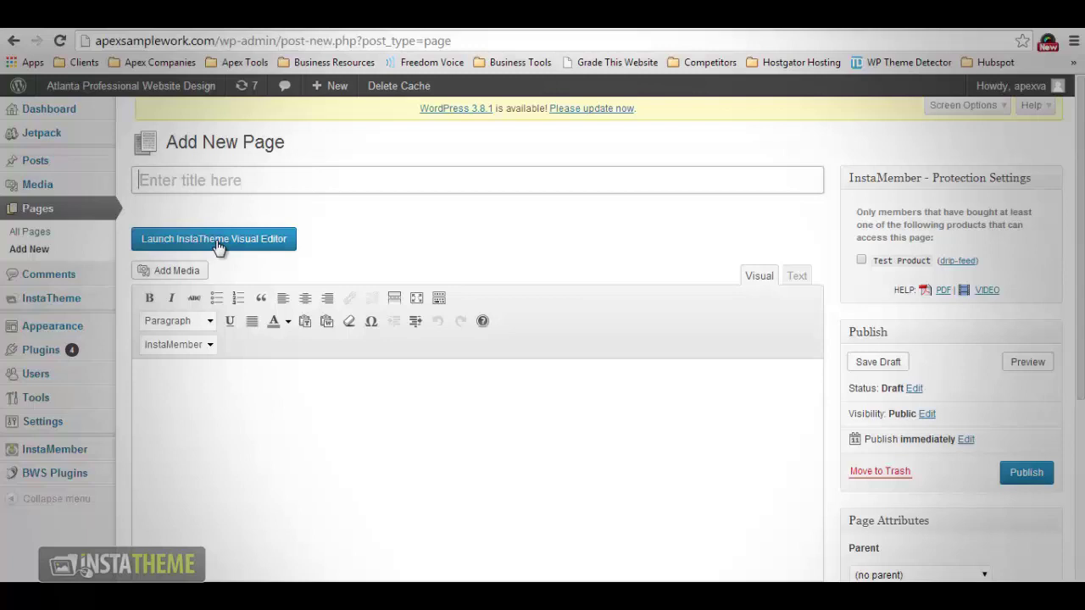
click(218, 244)
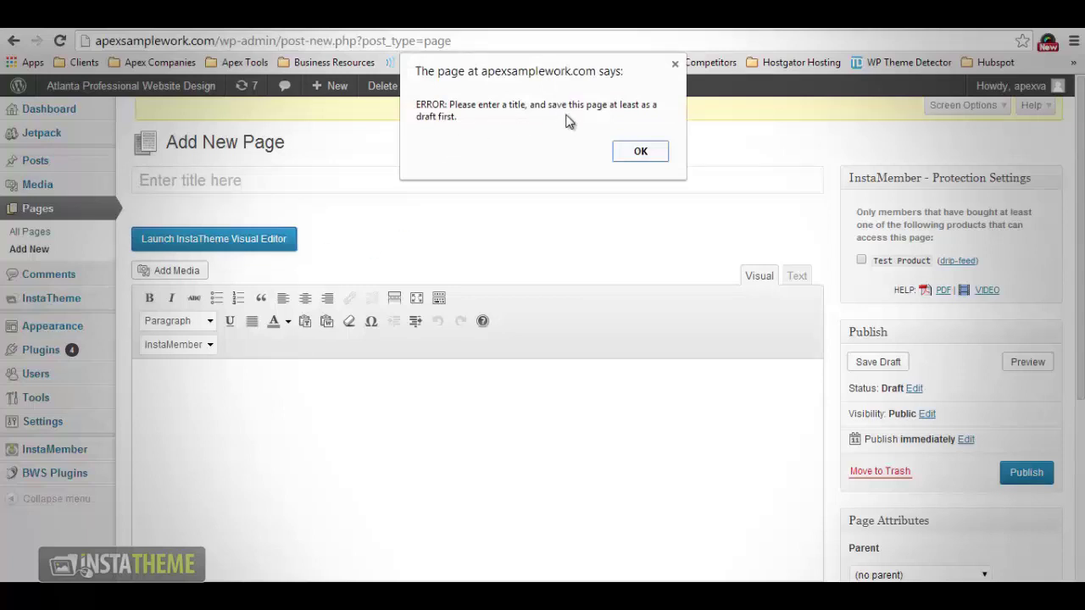
click(641, 152)
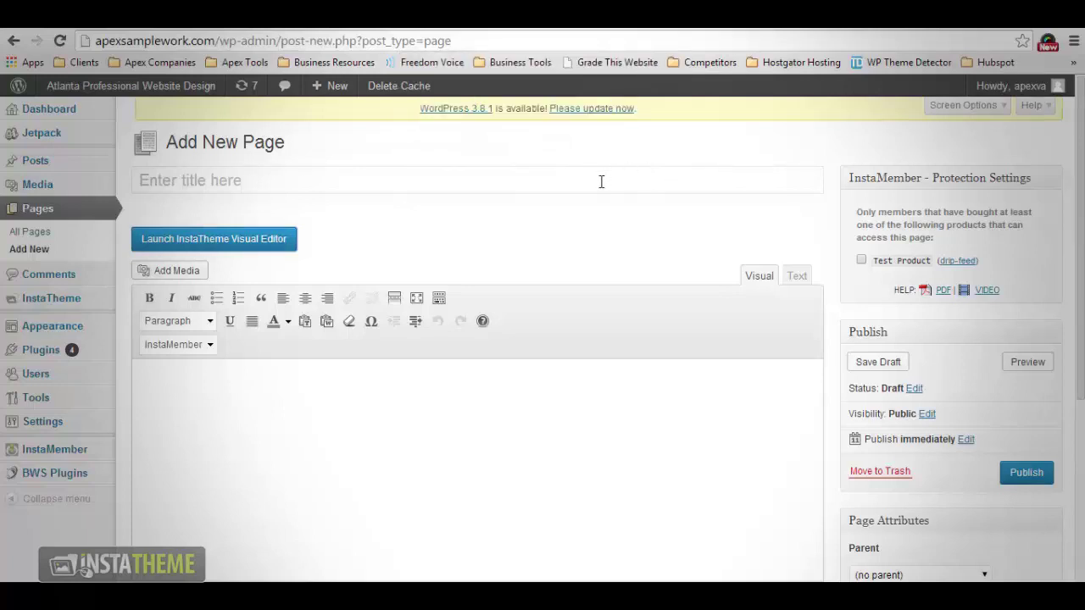
- Title the new page "Test Page" and save it as a draft
click(600, 181)
text(Test Page)
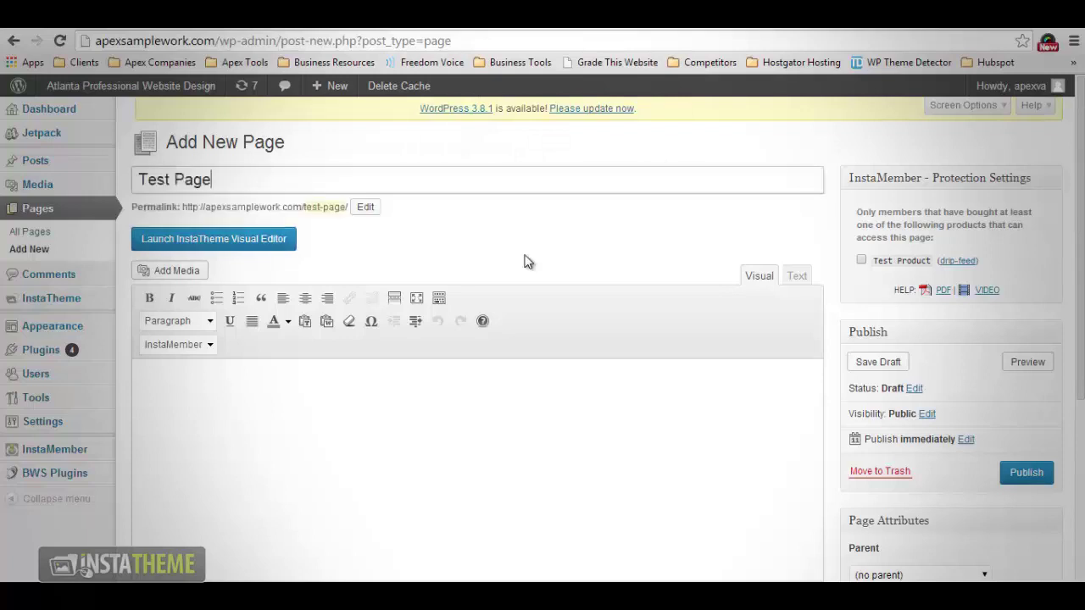
click(881, 365)
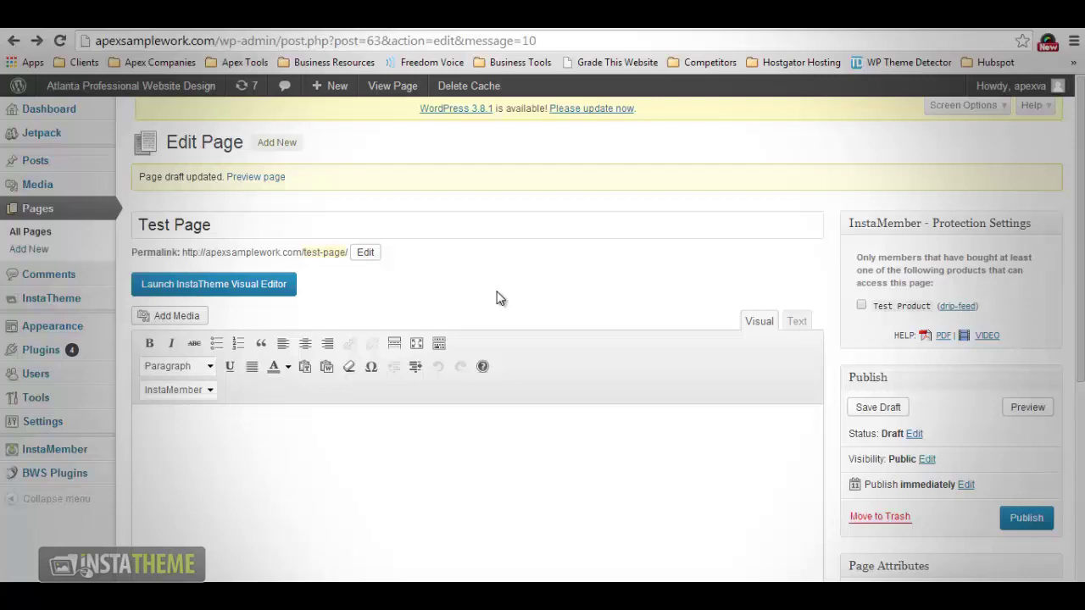
- Launch the InstaTheme Visual Editor for the page and place a text element in the content area below the page title
click(234, 291)
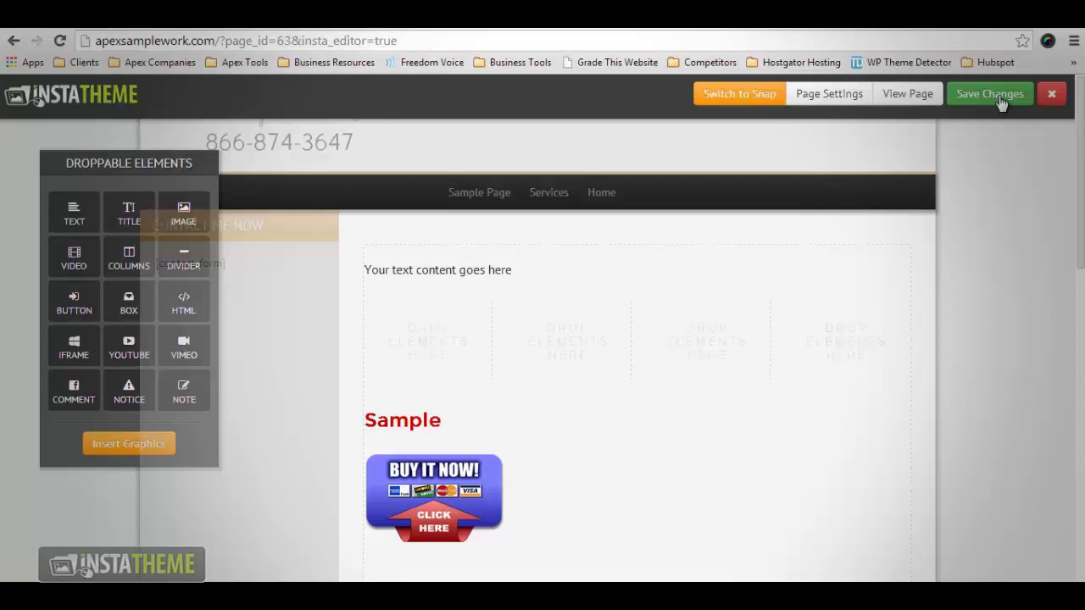
click(1051, 94)
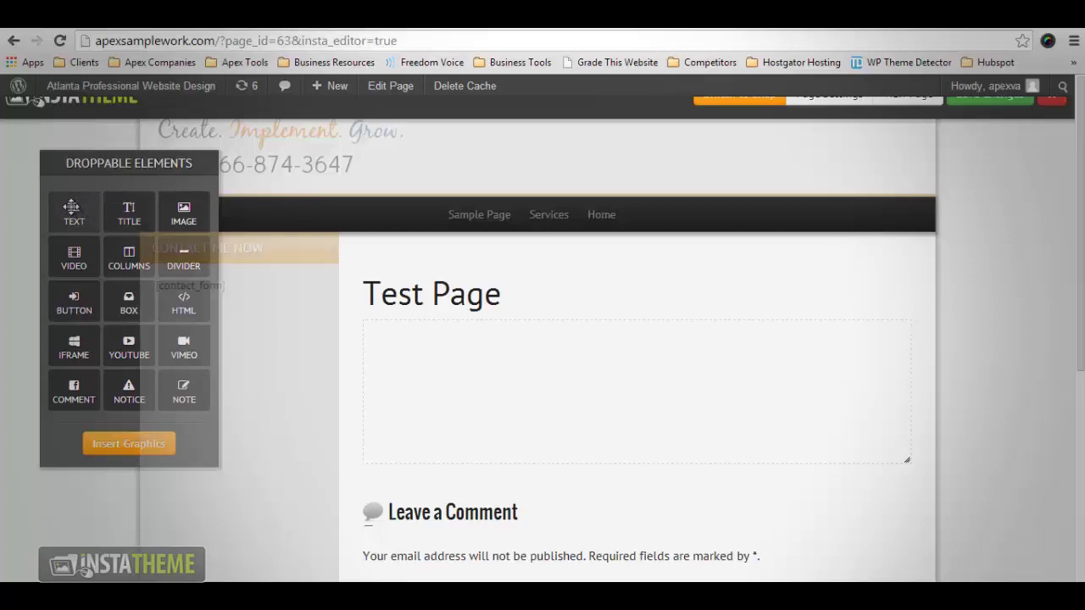
drag(72, 207, 455, 373)
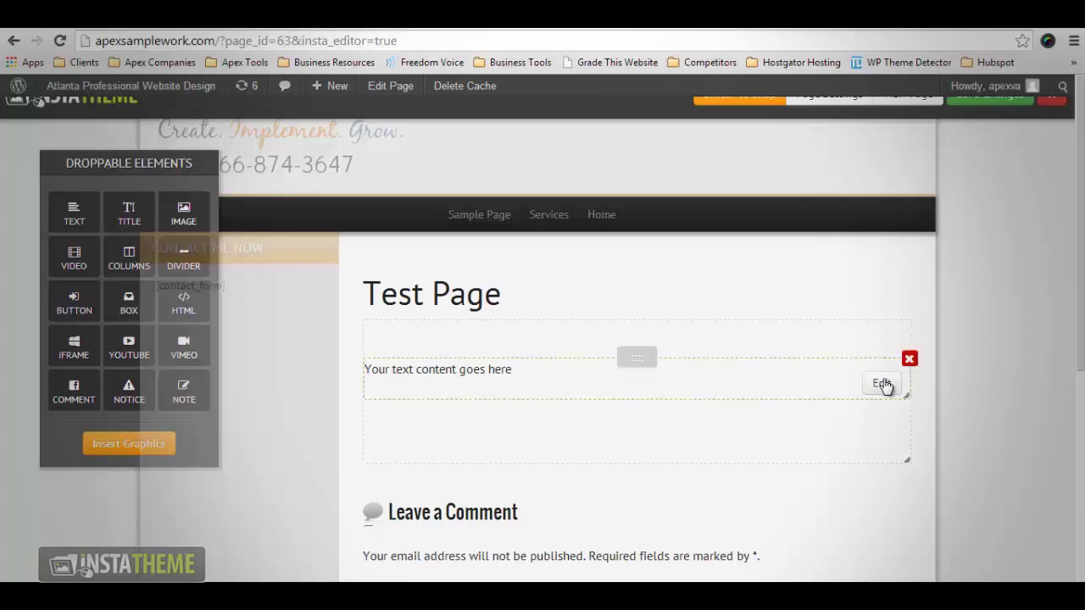
- Move the lower text element slightly up, closer to the first one
scroll(784, 356, down, 2)
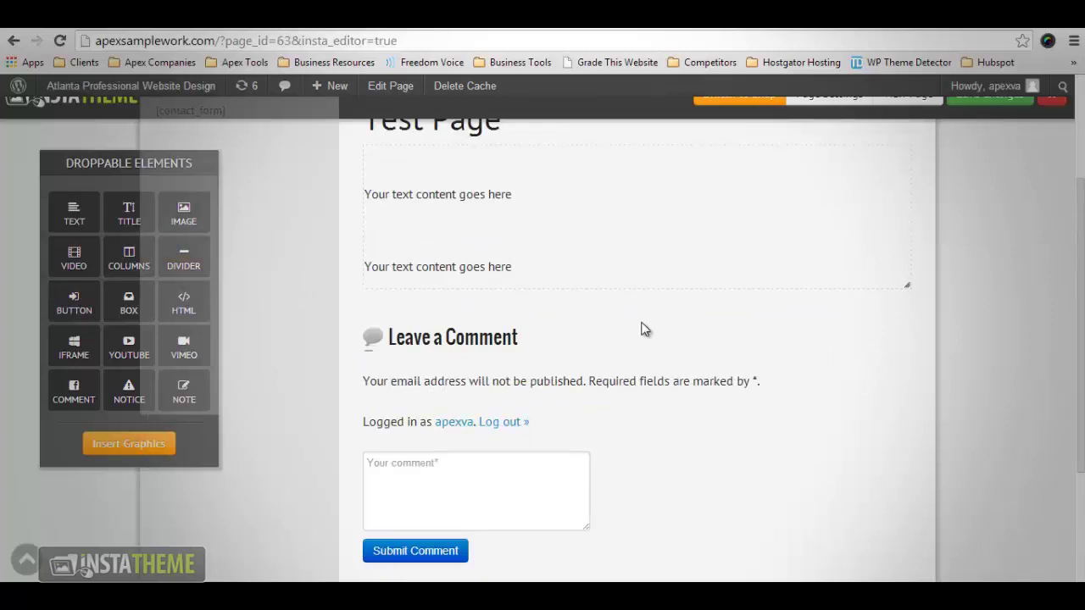
mouse_move(605, 272)
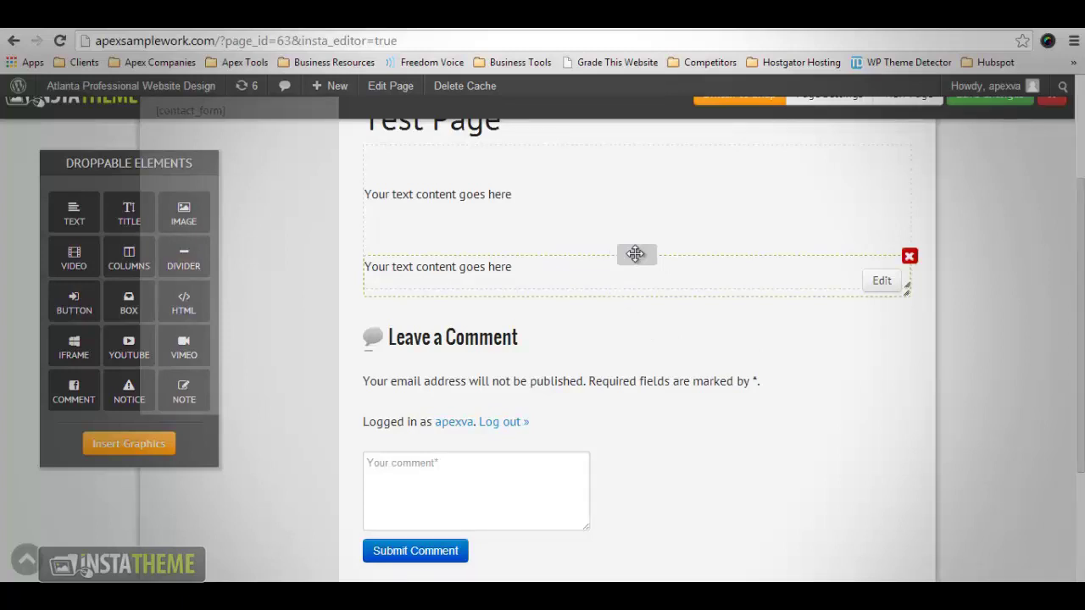
mouse_move(635, 254)
mouse_down()
mouse_move(655, 133)
mouse_move(637, 341)
mouse_move(628, 244)
mouse_up()
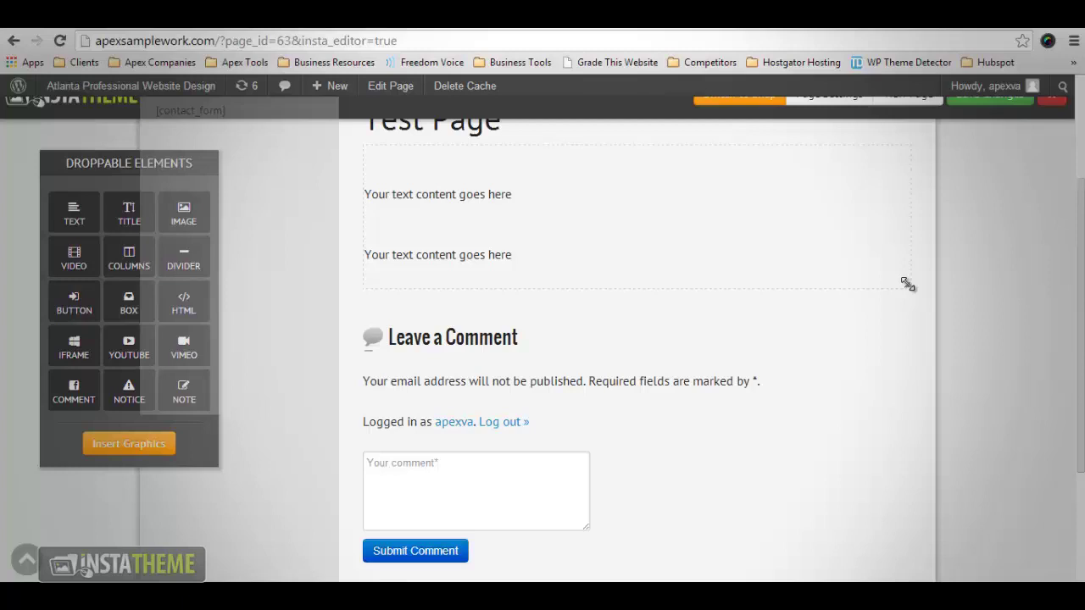
- Delete the upper of the two text elements from the content area
scroll(912, 373, up, 2)
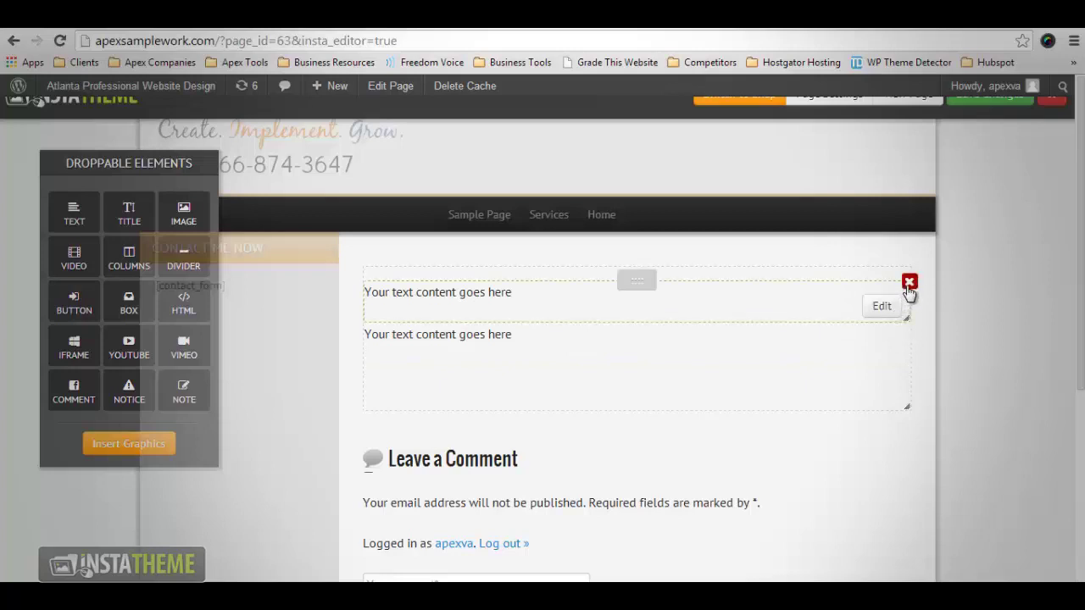
click(908, 283)
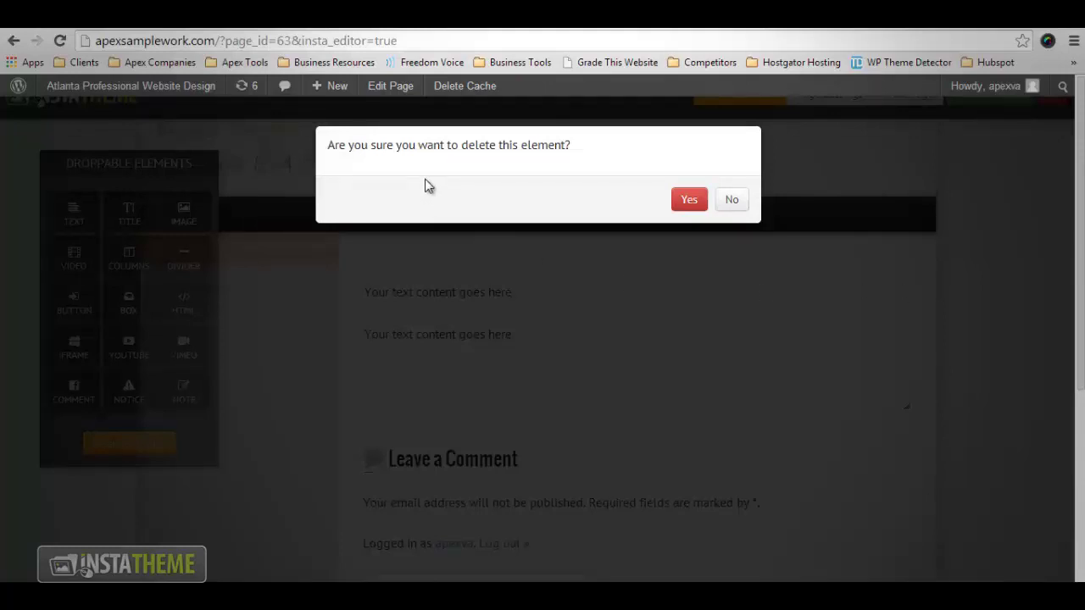
click(688, 201)
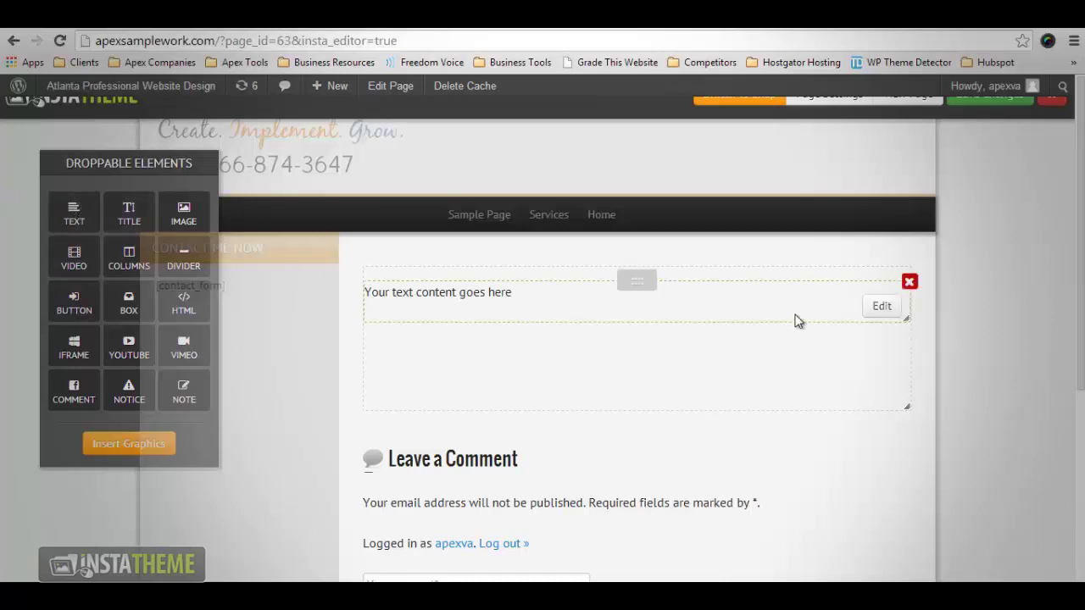
- Open the remaining text element's content for editing and update it as it stands
click(880, 309)
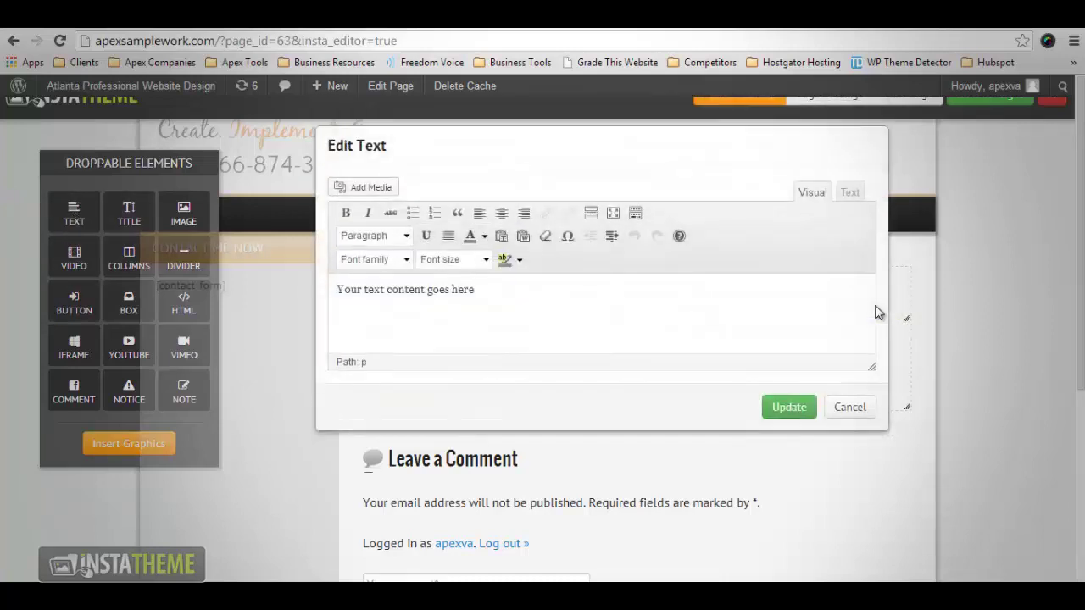
click(497, 298)
click(803, 407)
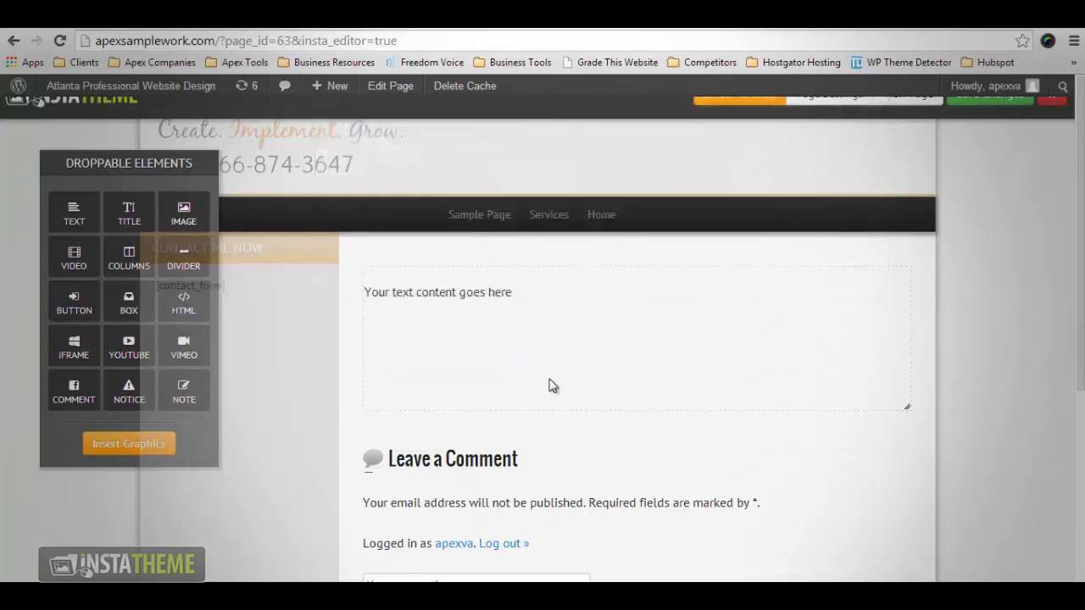
- Add a title element below the text reading "Sample" in bold, with a green text stroke and a red text shadow
drag(129, 212, 496, 314)
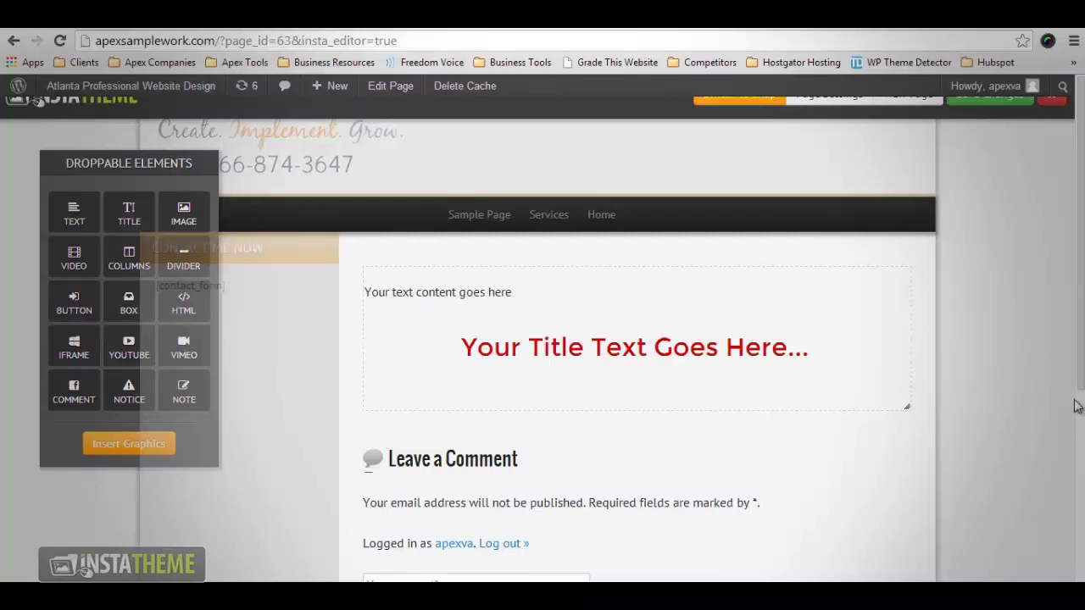
mouse_move(704, 356)
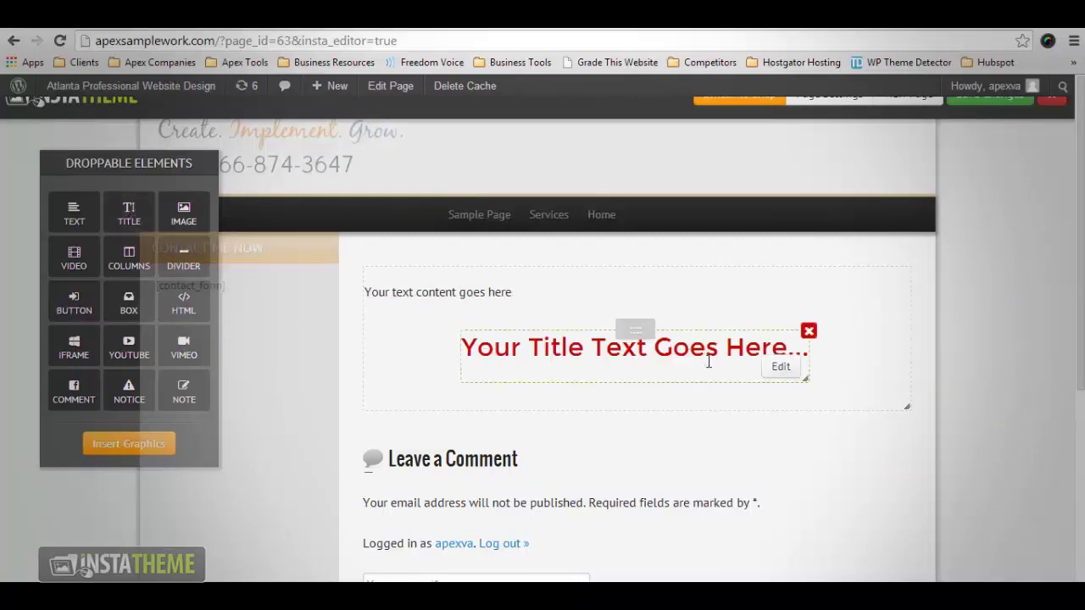
click(781, 370)
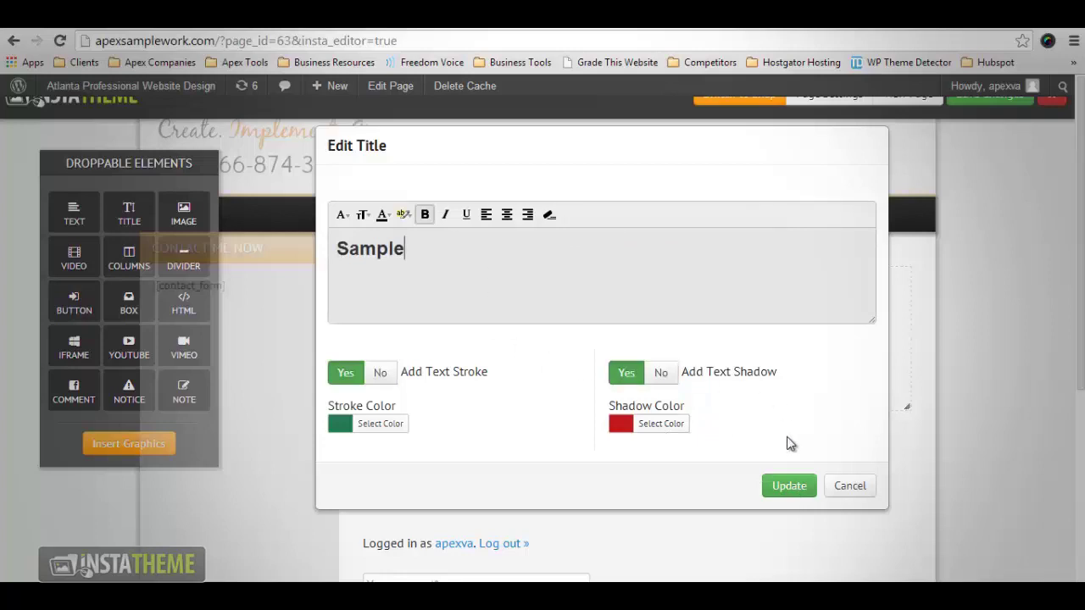
click(793, 485)
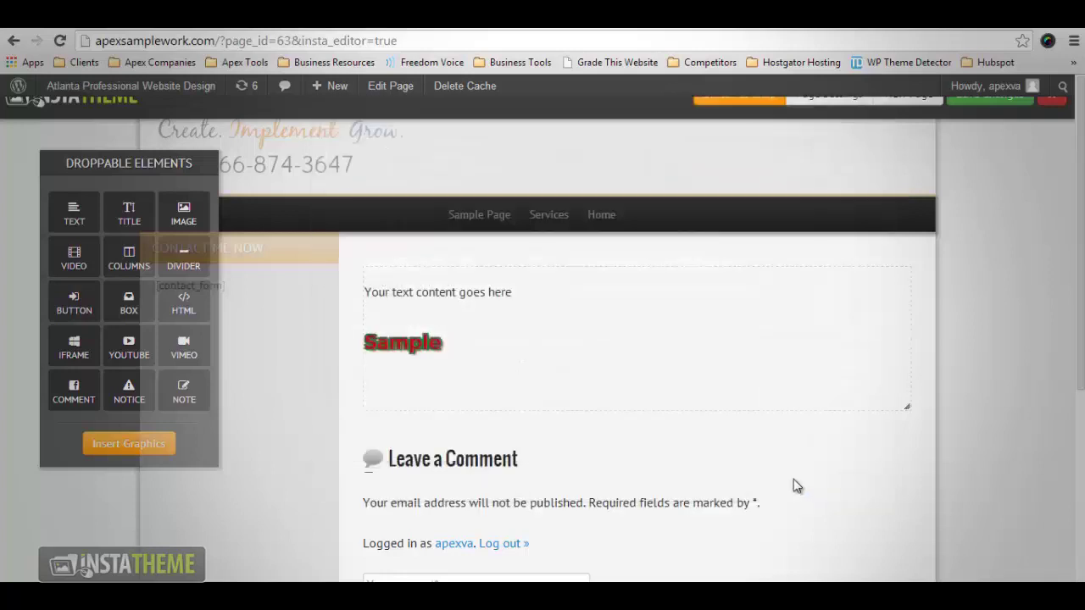
- Add an image element below the title using button_buy_it_now.png from the media library
drag(184, 212, 441, 400)
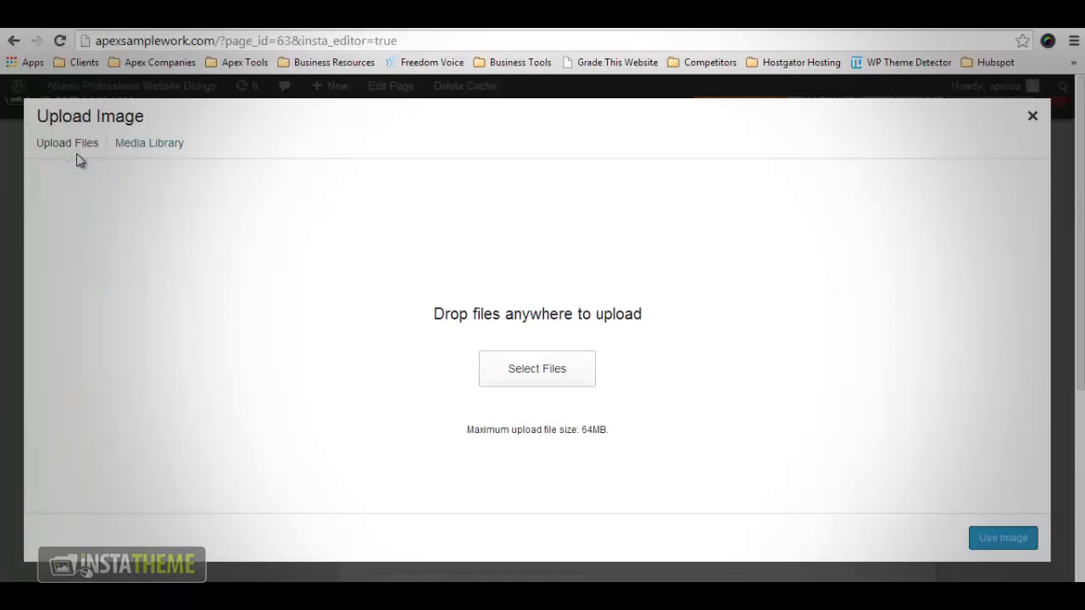
click(146, 144)
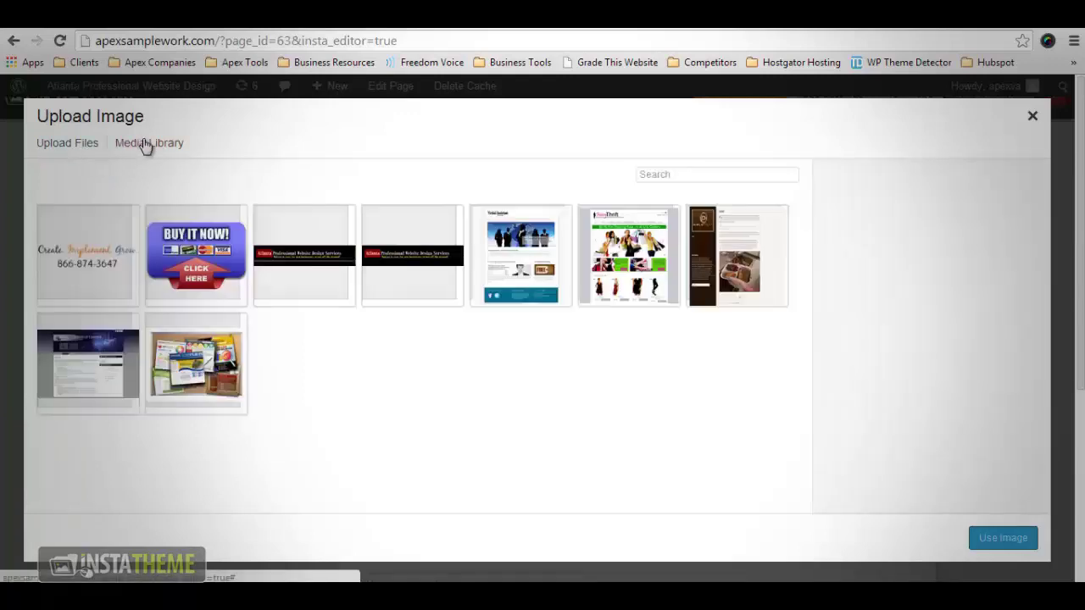
click(195, 255)
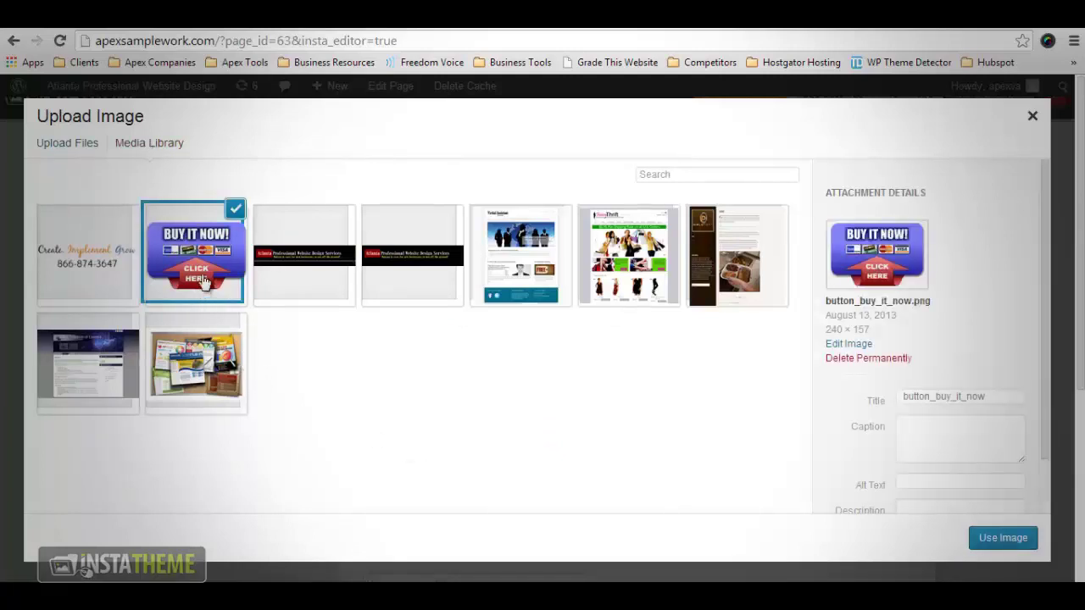
click(1003, 539)
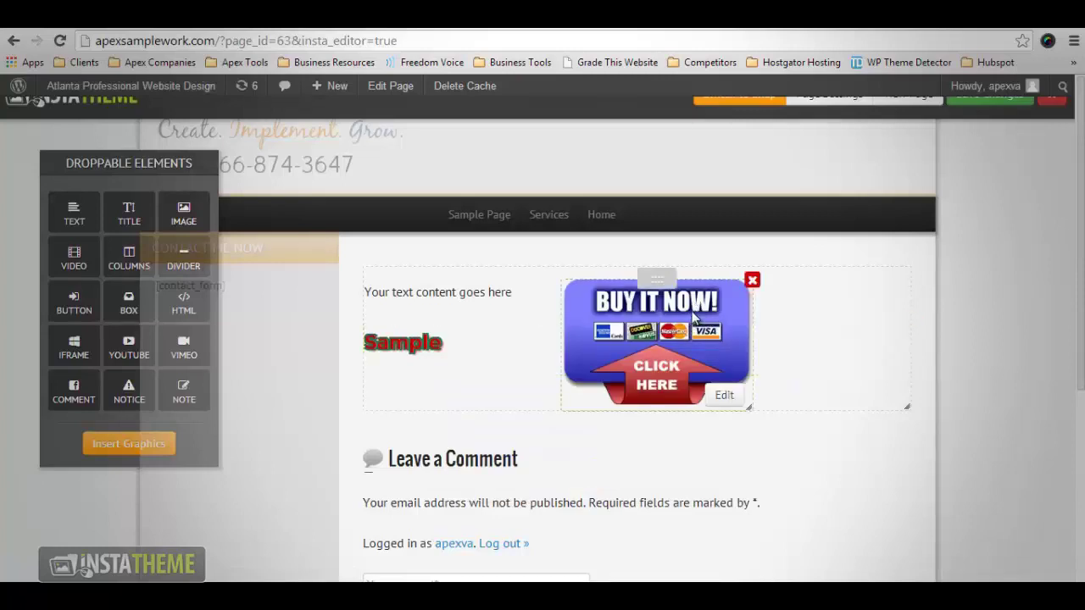
- Review the Buy It Now image's settings, including the caption text color, and update the image as it stands
click(724, 396)
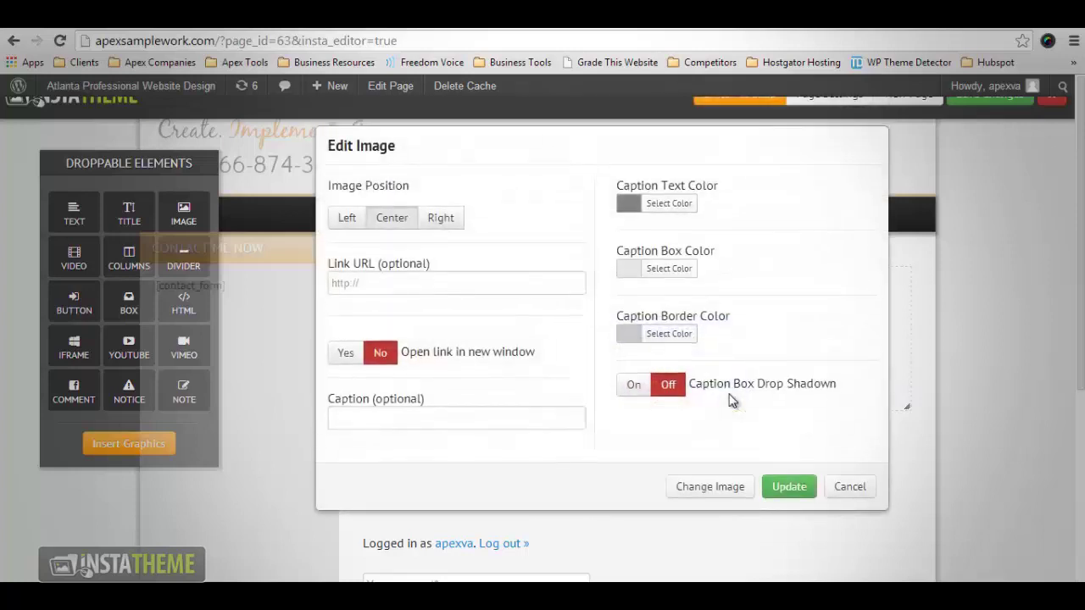
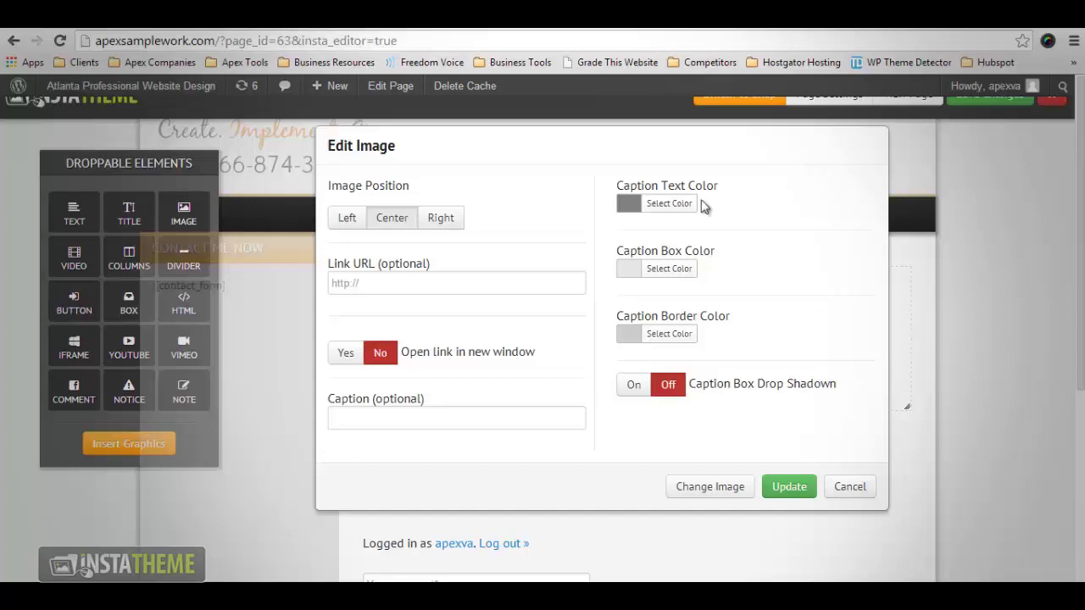
click(636, 208)
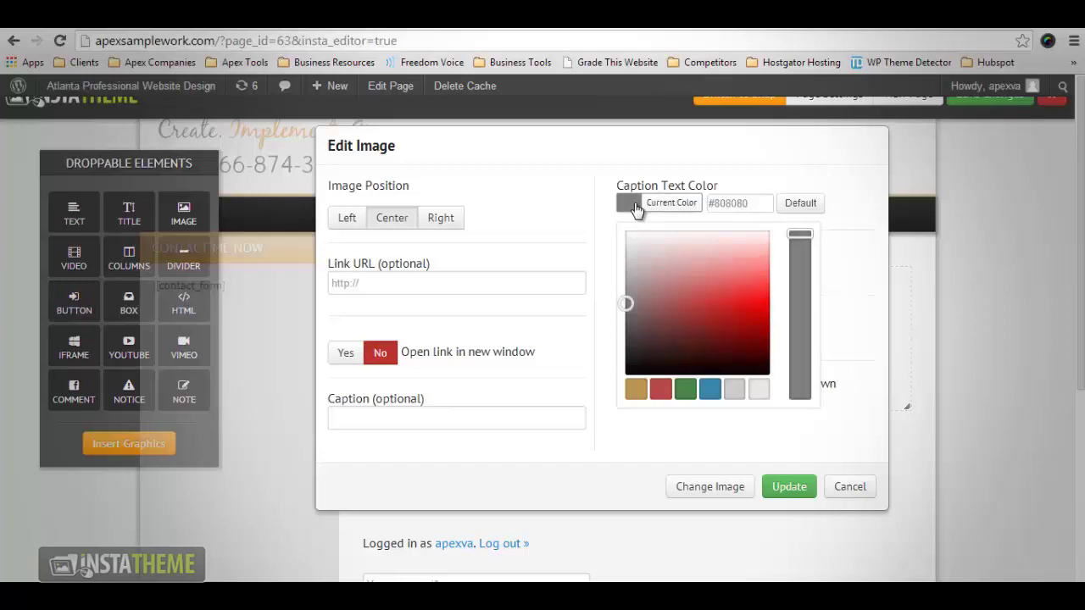
click(635, 207)
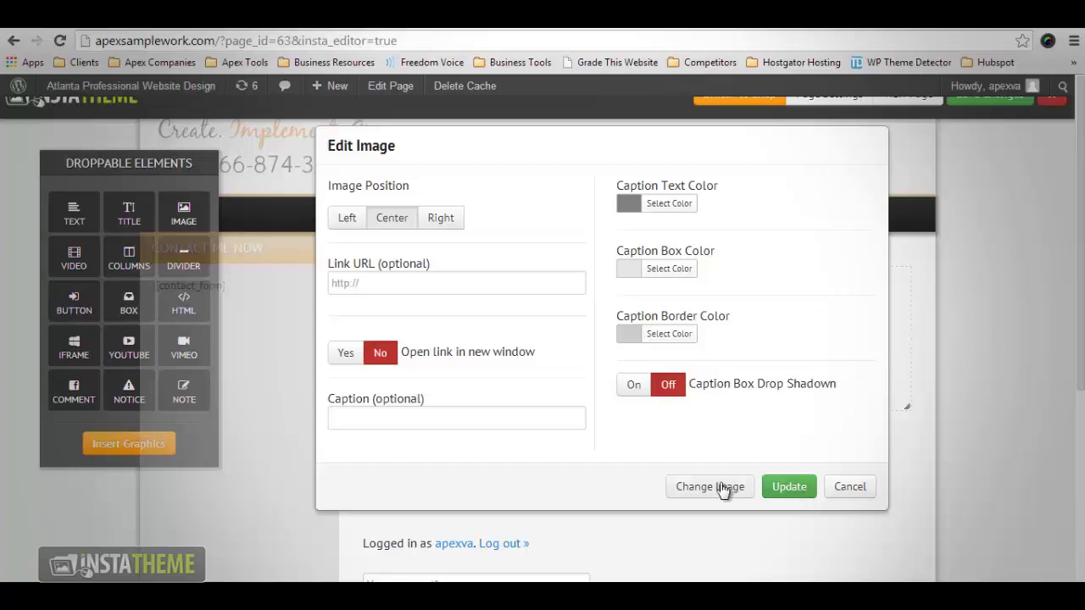
click(789, 488)
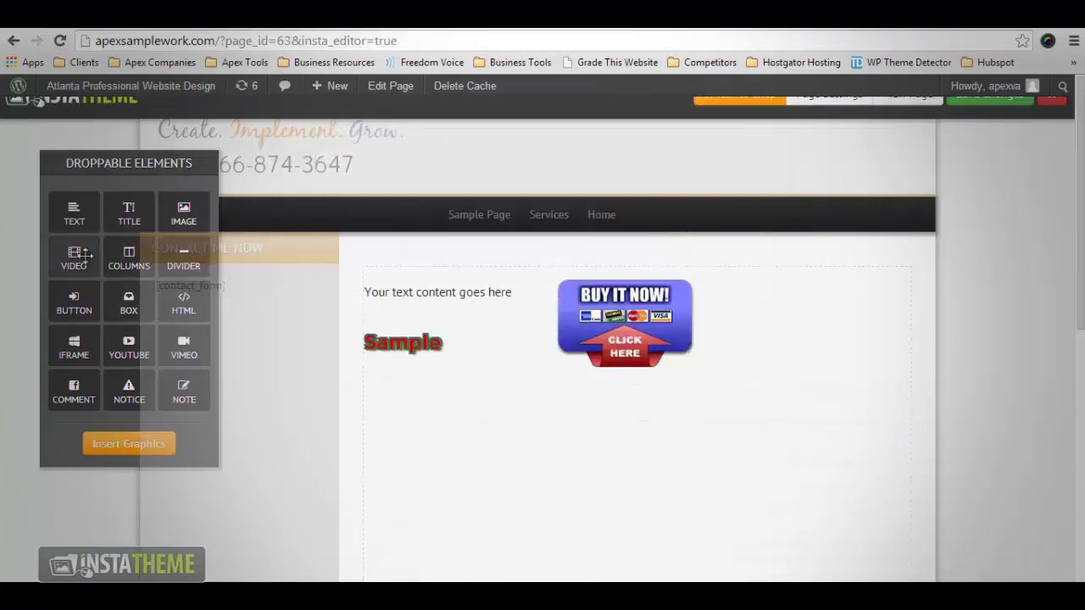
- Add a video element below the image with a 16:9 aspect ratio and the default settings
drag(81, 255, 464, 443)
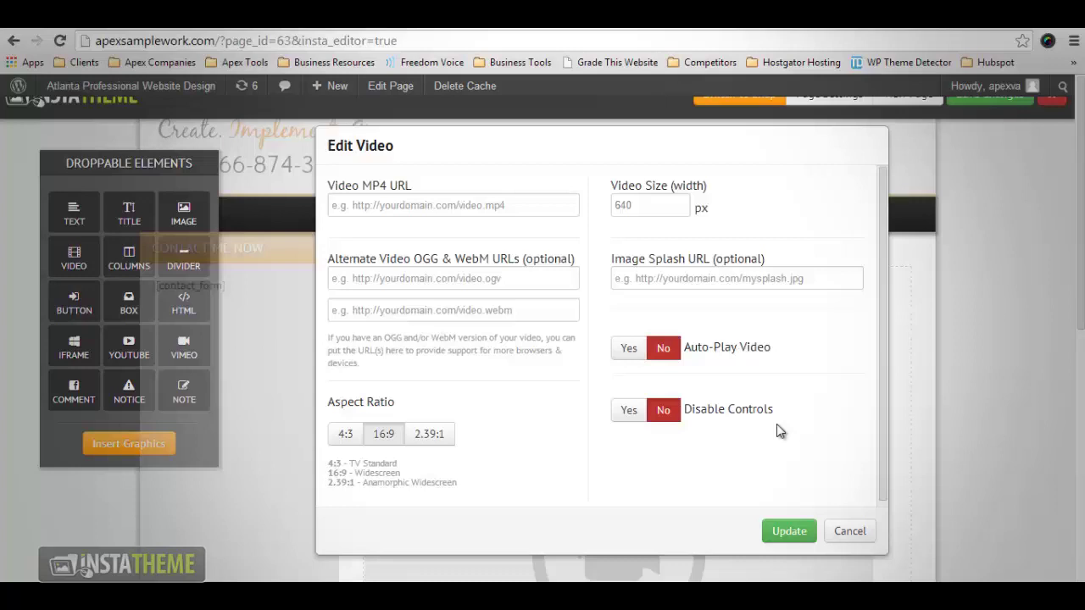
click(790, 531)
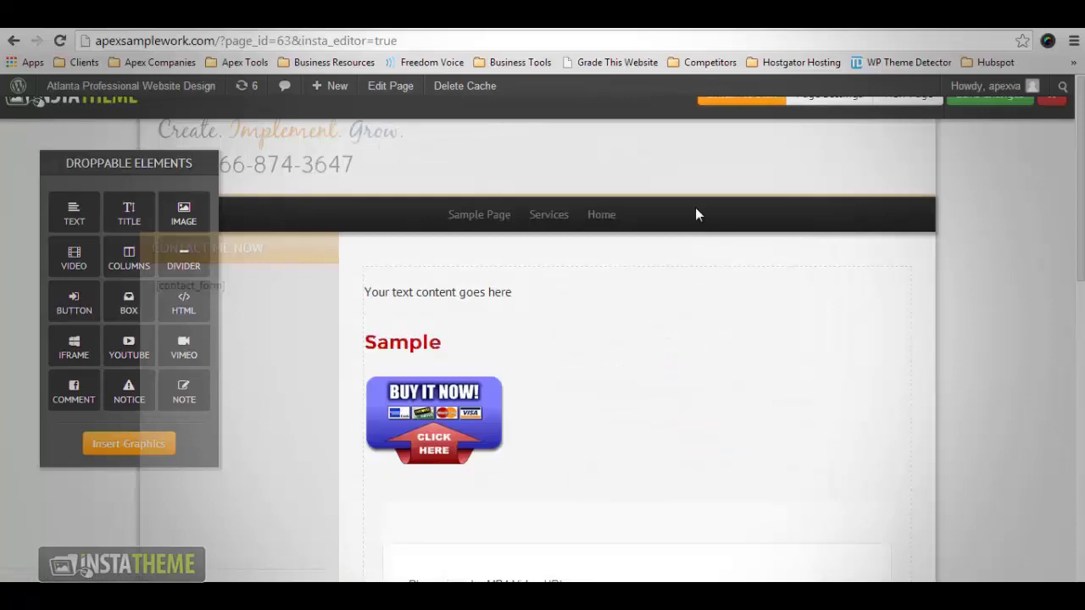
- Add a columns element between the text and the Sample title, using the layout of four 1/4 columns
drag(130, 253, 440, 319)
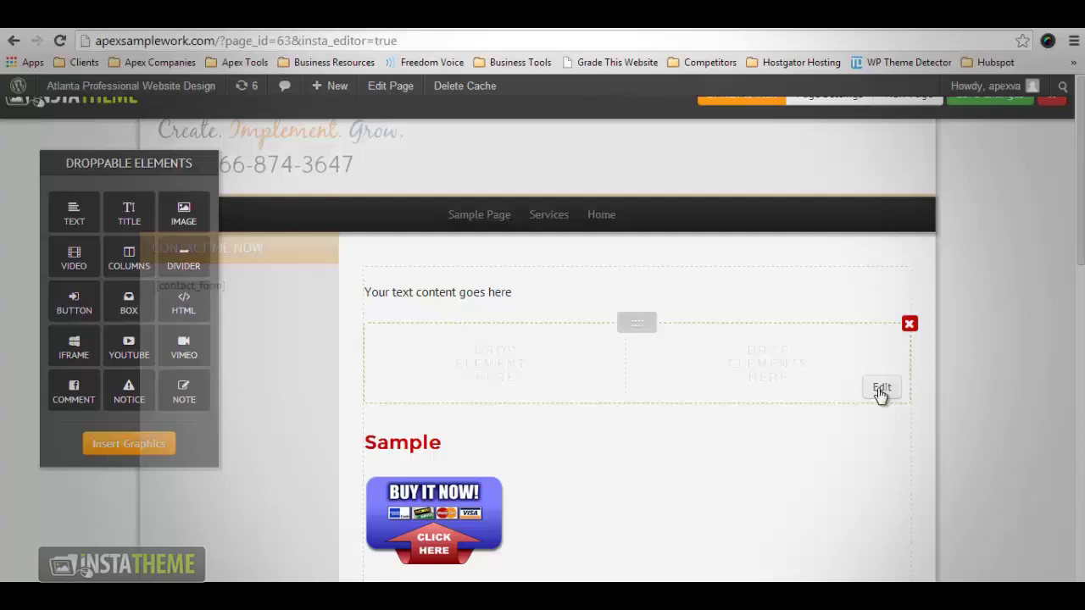
click(882, 388)
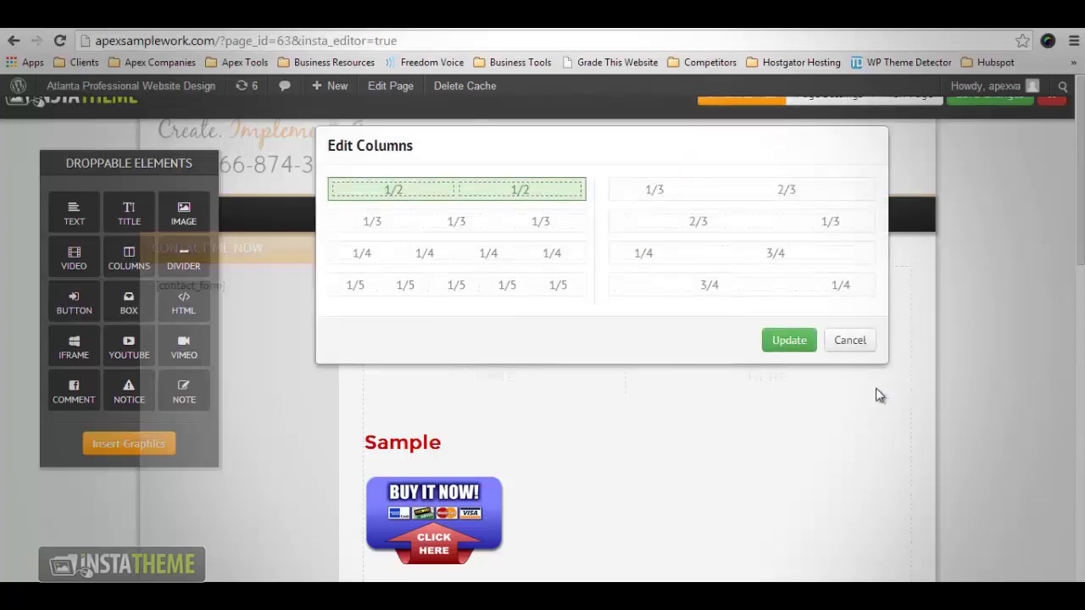
click(518, 258)
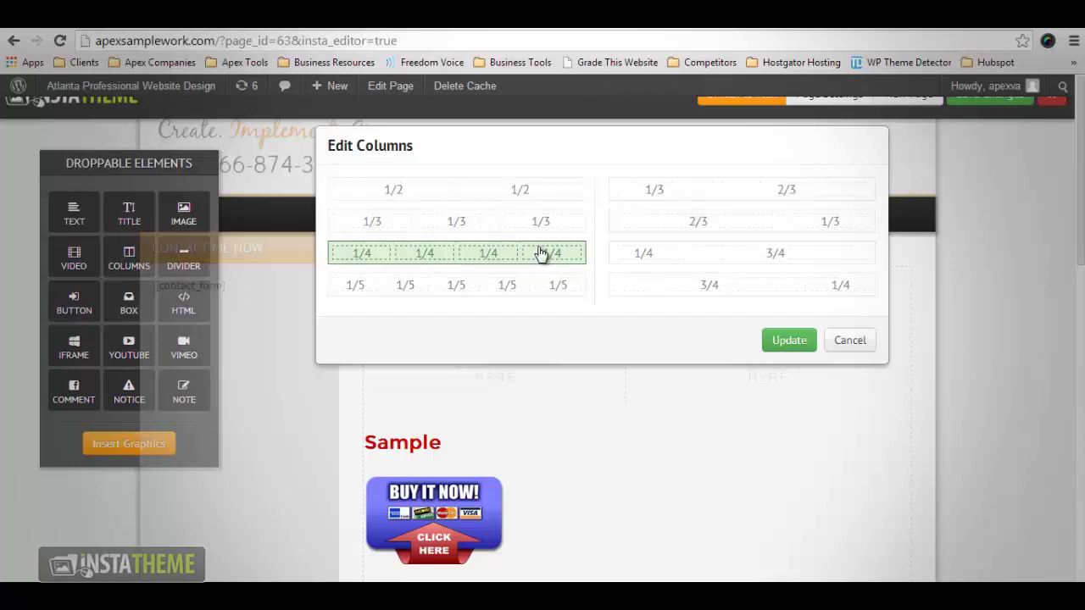
click(796, 347)
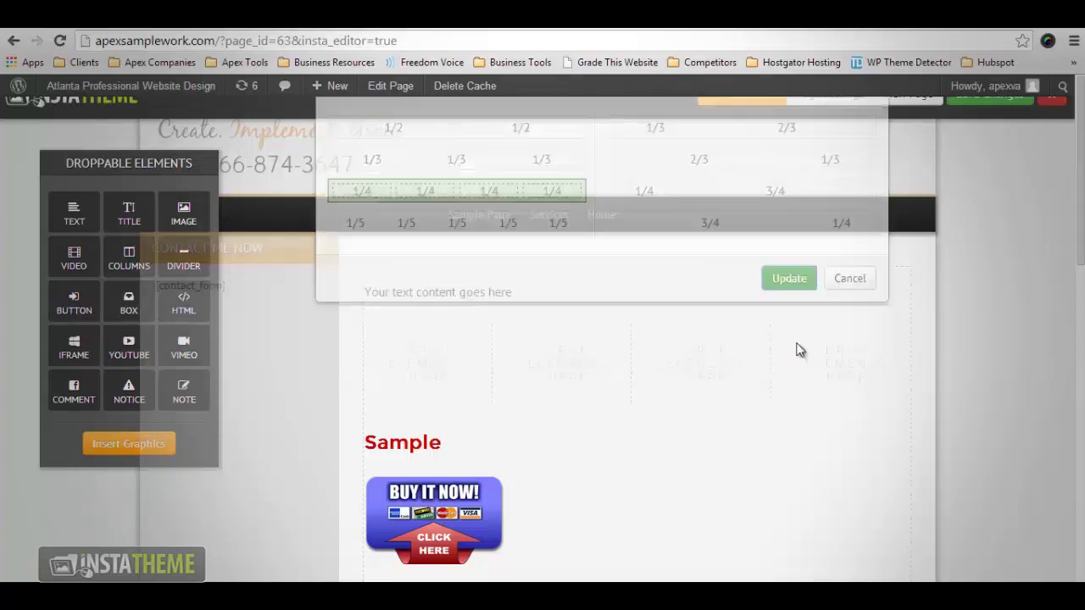
- Add a solid red divider between the text and the columns, 93% wide and 6 px thick
drag(123, 251, 448, 424)
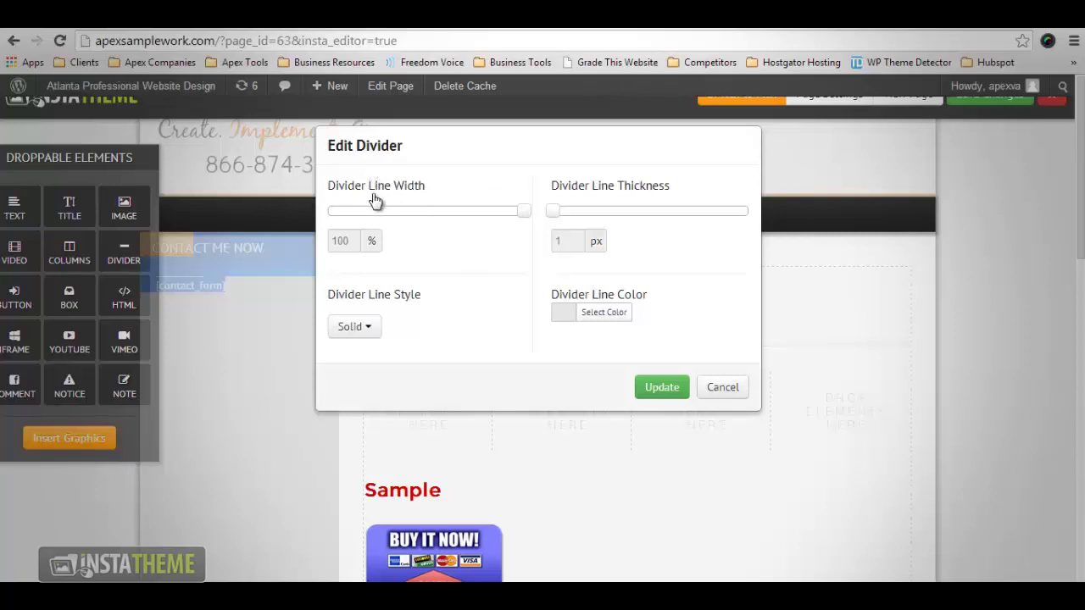
drag(524, 210, 495, 214)
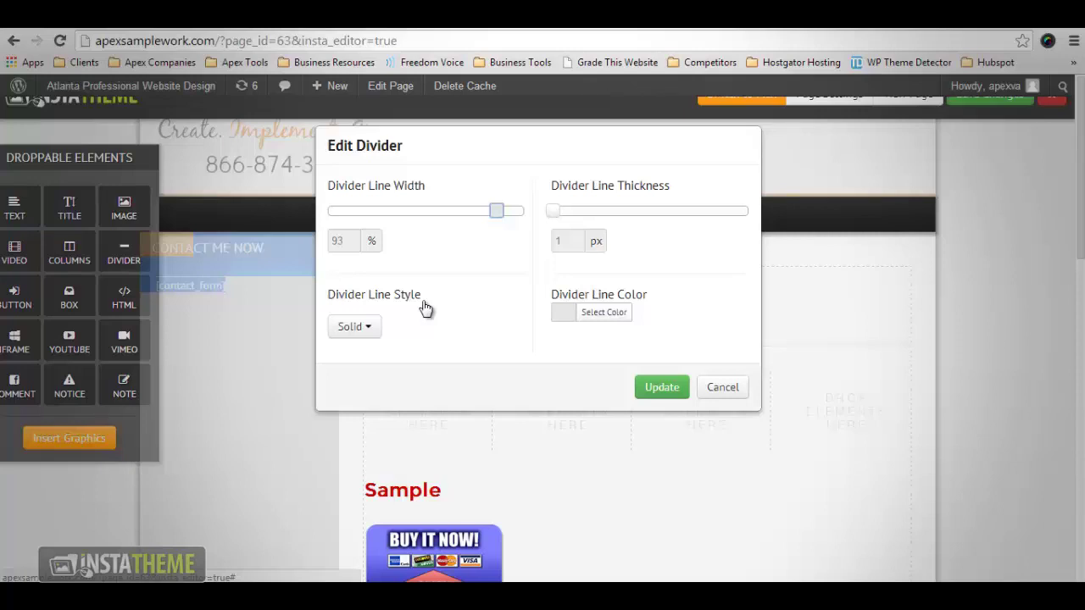
click(376, 330)
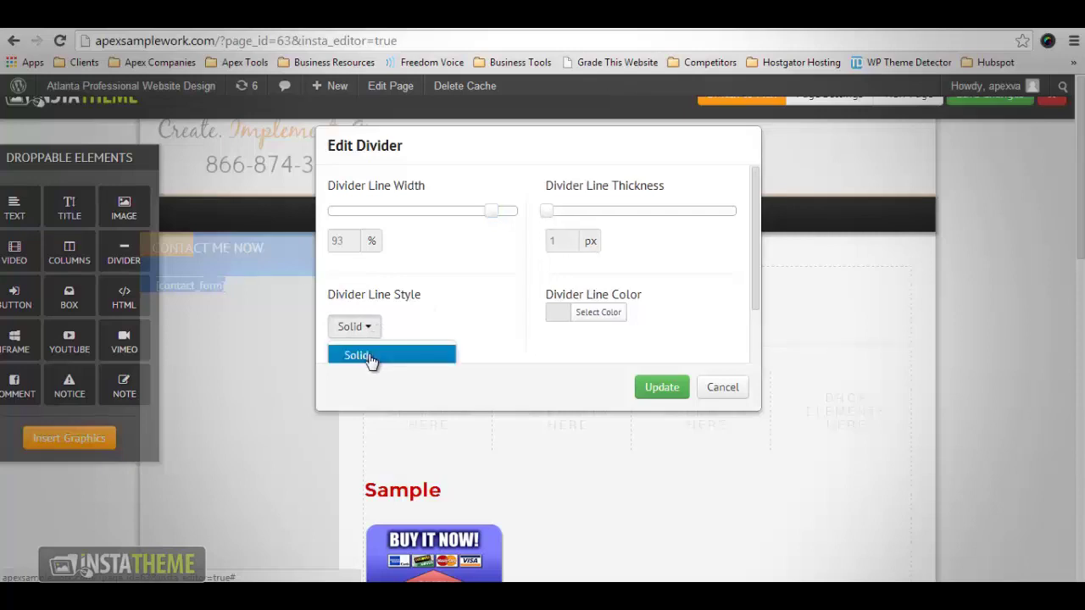
scroll(755, 314, down, 1)
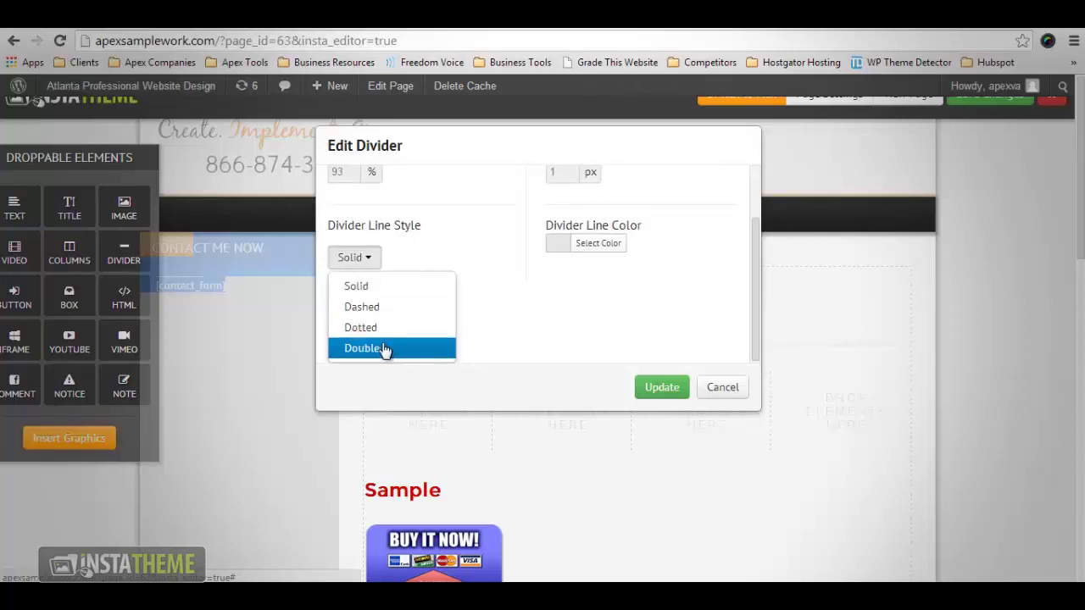
scroll(384, 348, up, 1)
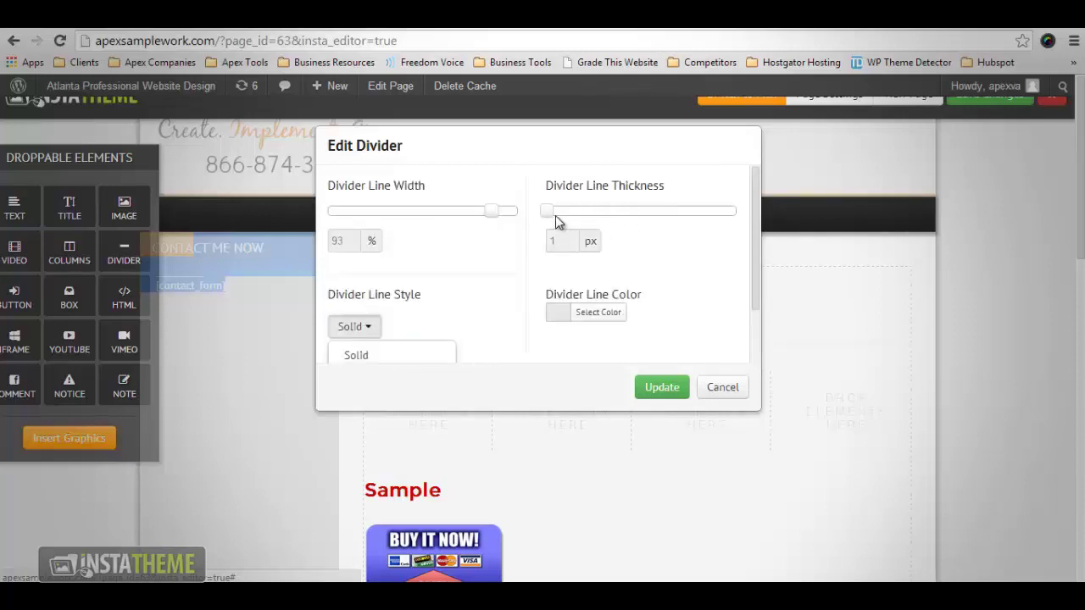
drag(556, 217, 599, 215)
click(554, 321)
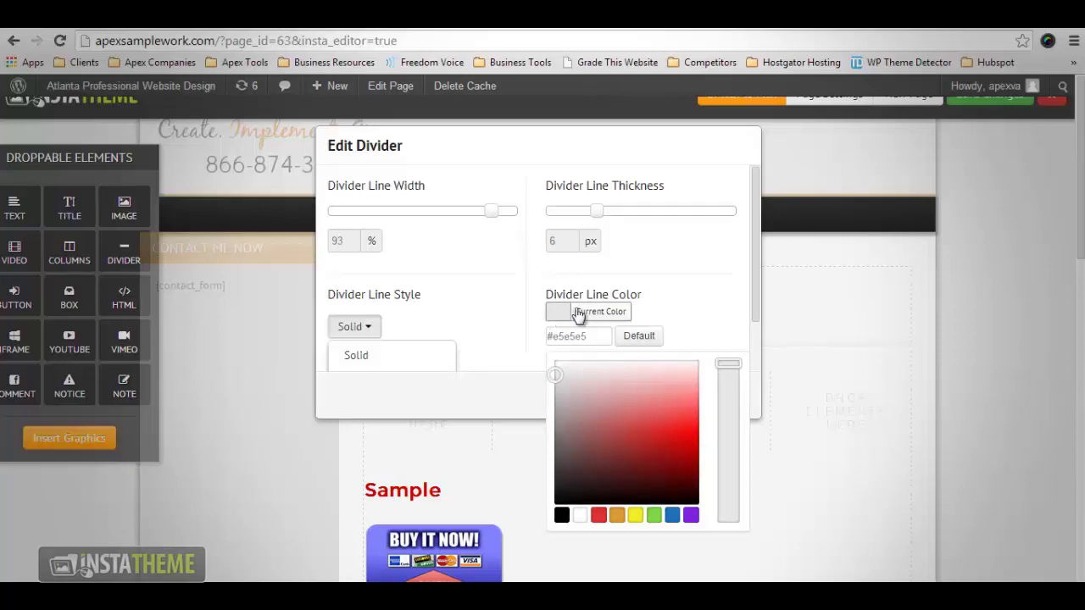
click(667, 418)
click(713, 421)
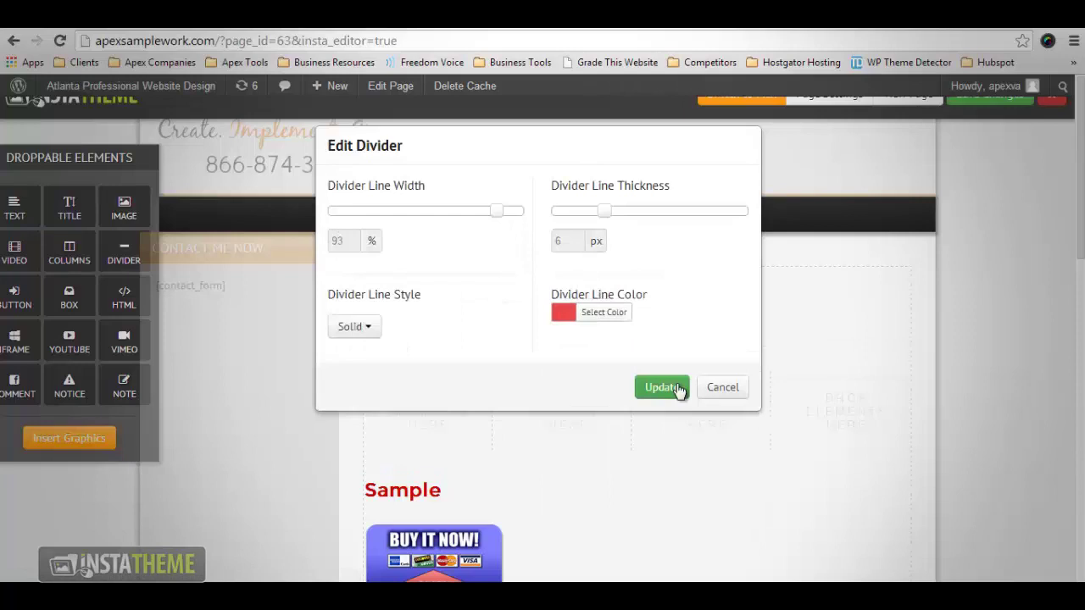
click(661, 388)
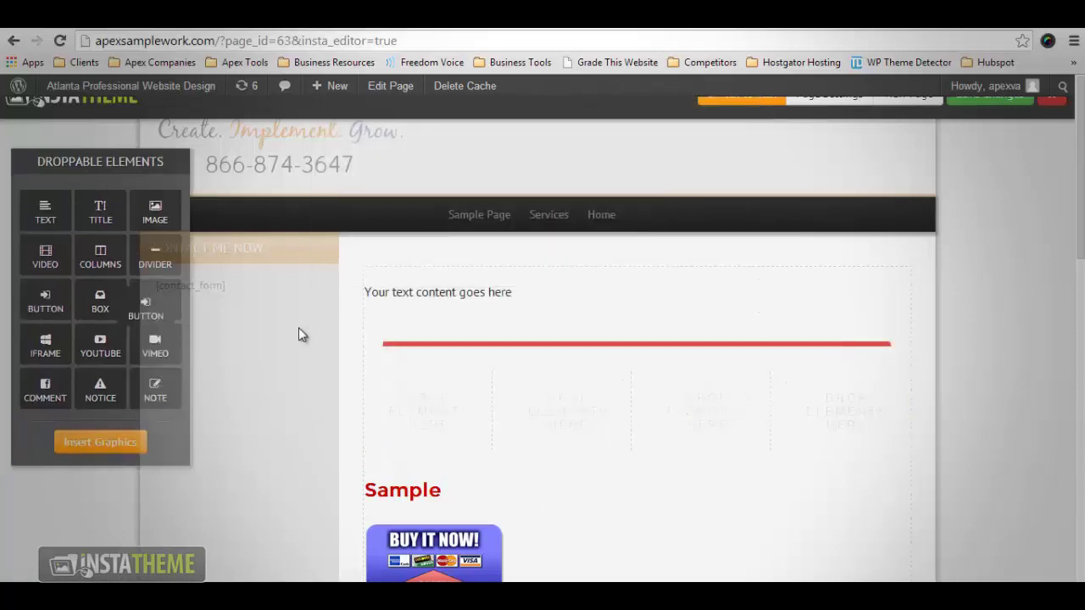
- Add a large, centered orange button reading "Click Here" below the red divider
drag(298, 335, 480, 361)
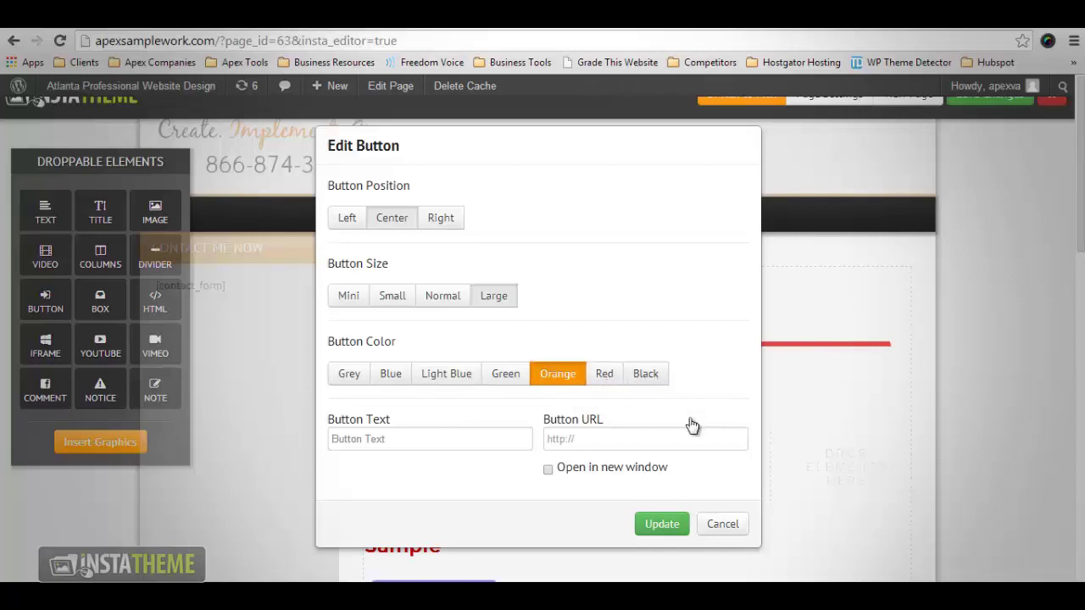
click(399, 436)
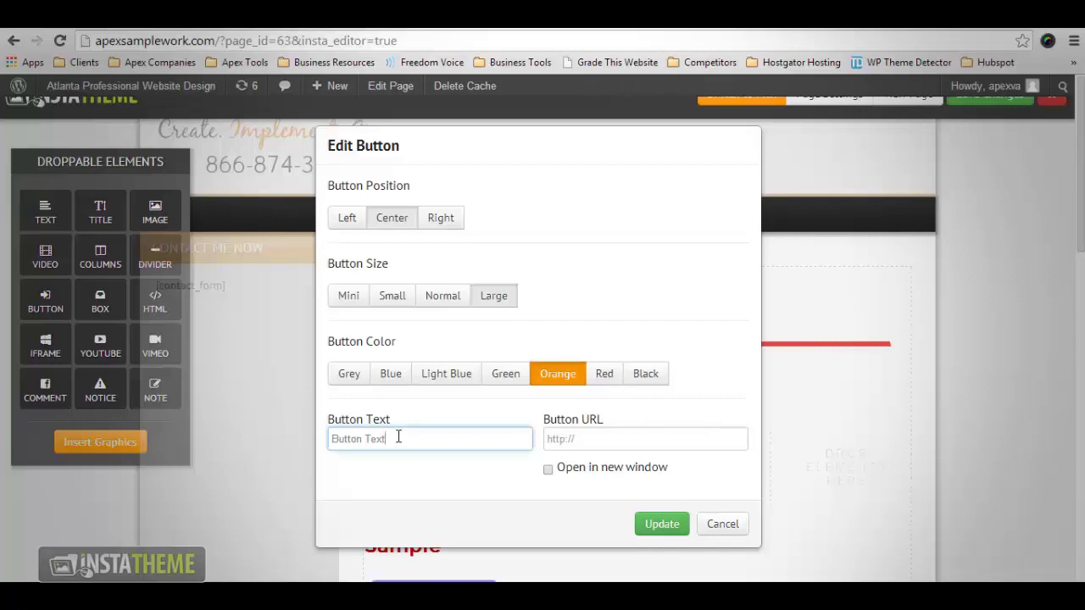
text(Click Here)
click(548, 470)
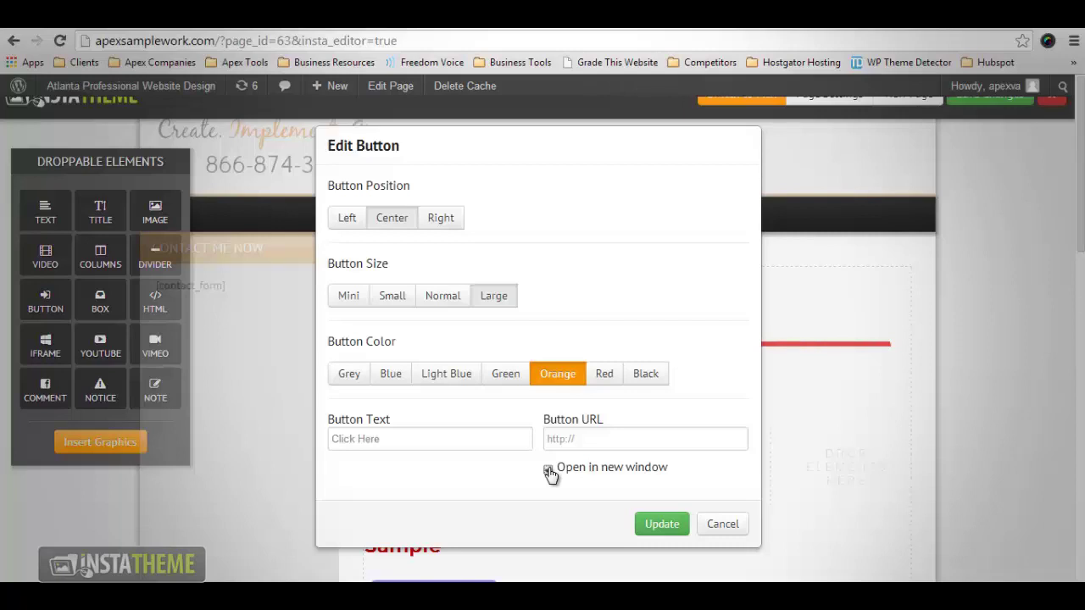
click(548, 469)
click(661, 524)
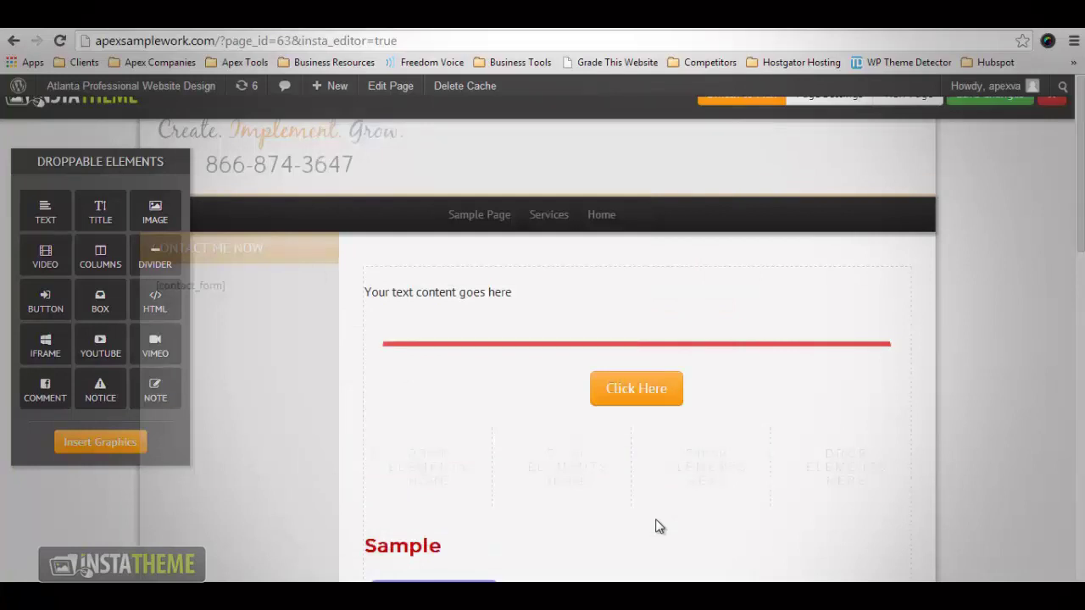
- Add a box element below the Click Here button with a light red fill and a width of 286 px
drag(100, 301, 404, 462)
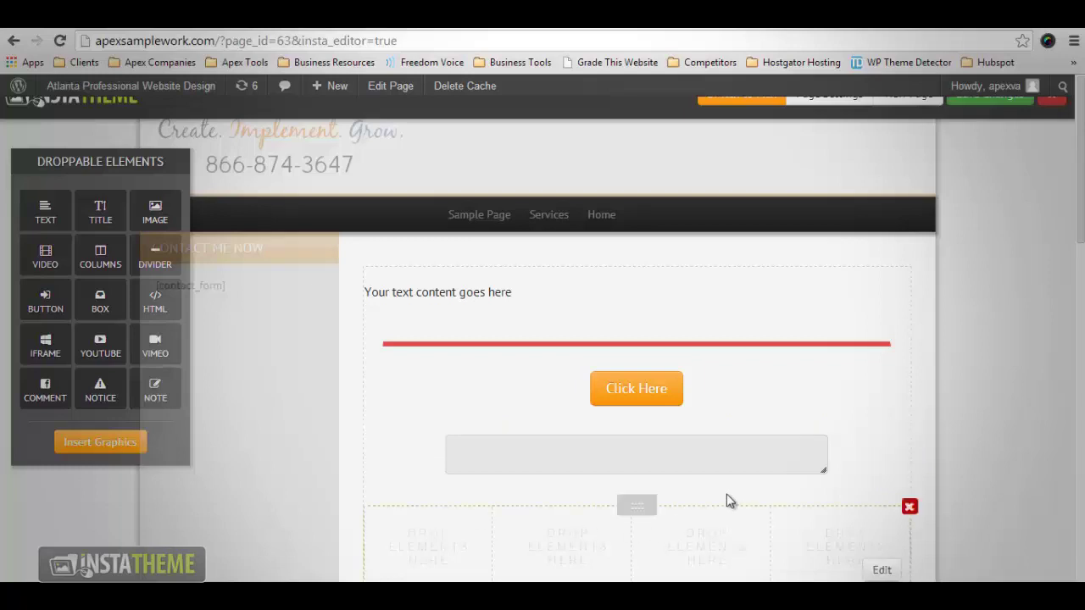
click(882, 468)
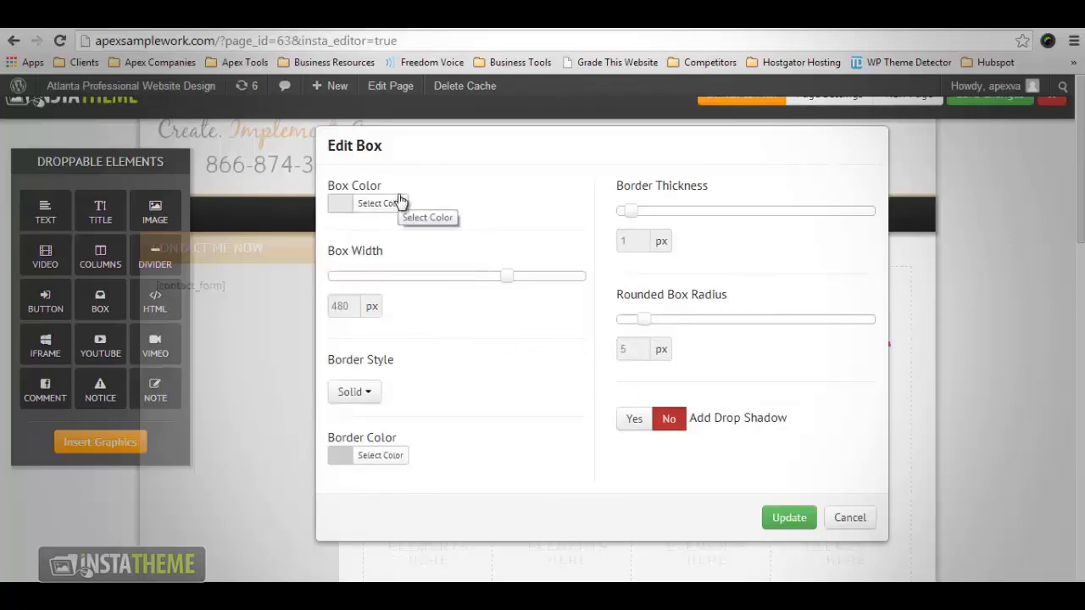
click(340, 210)
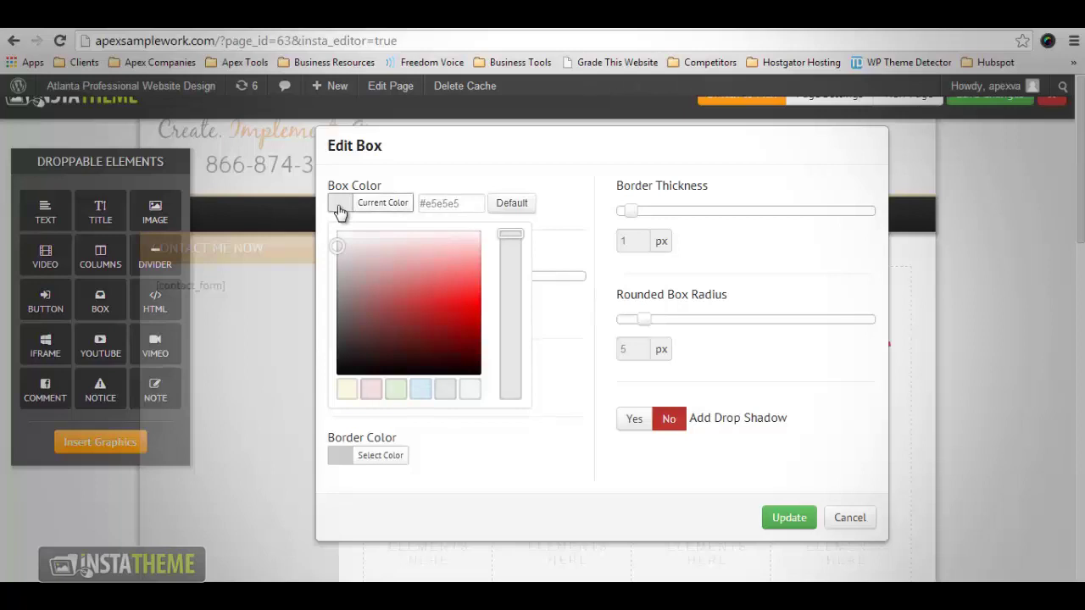
click(453, 271)
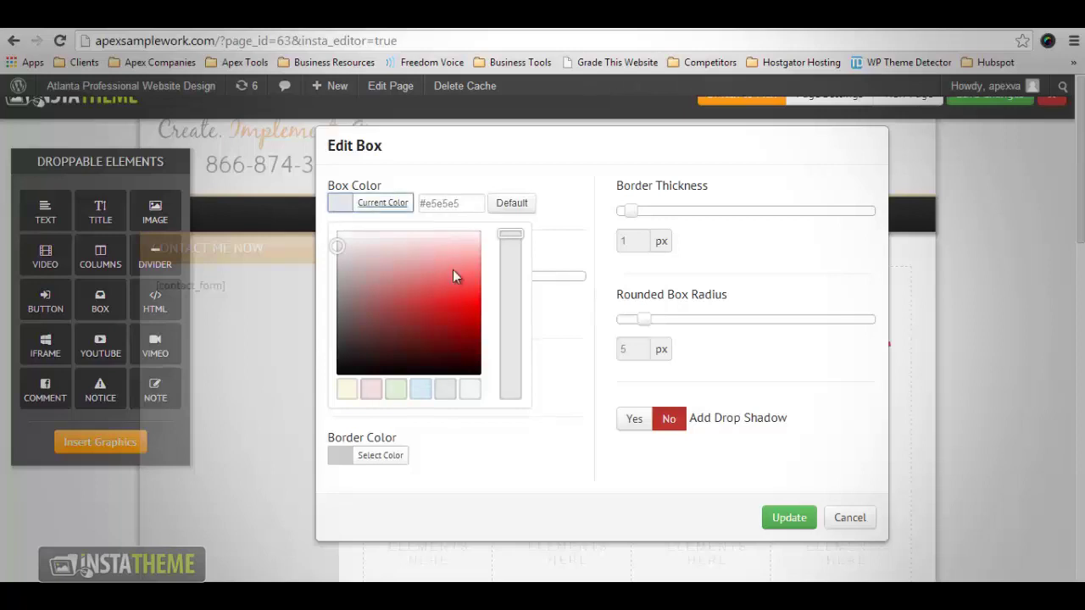
click(558, 246)
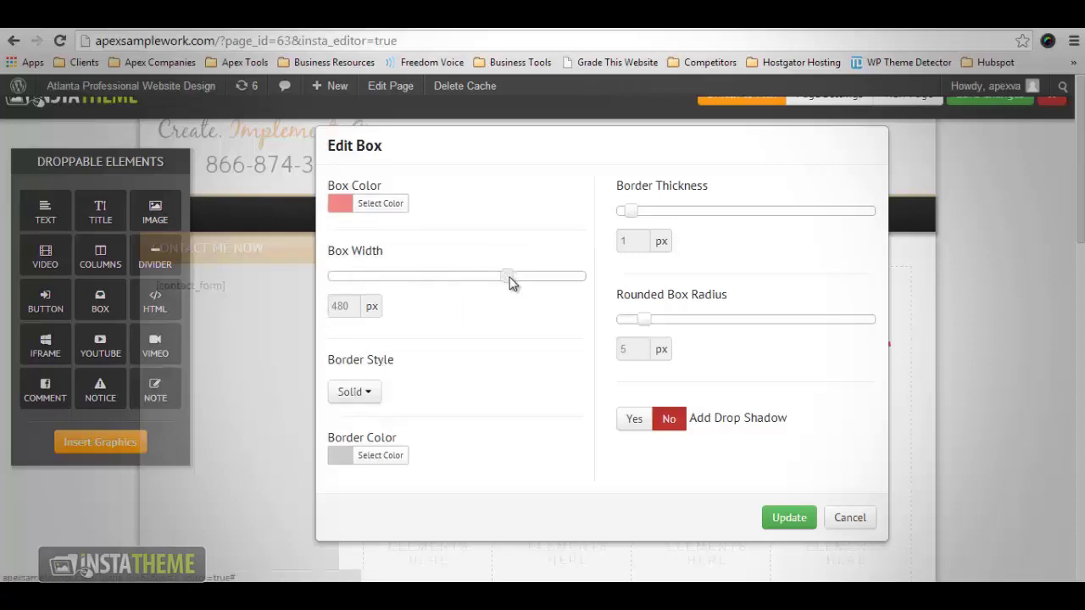
drag(511, 281, 470, 283)
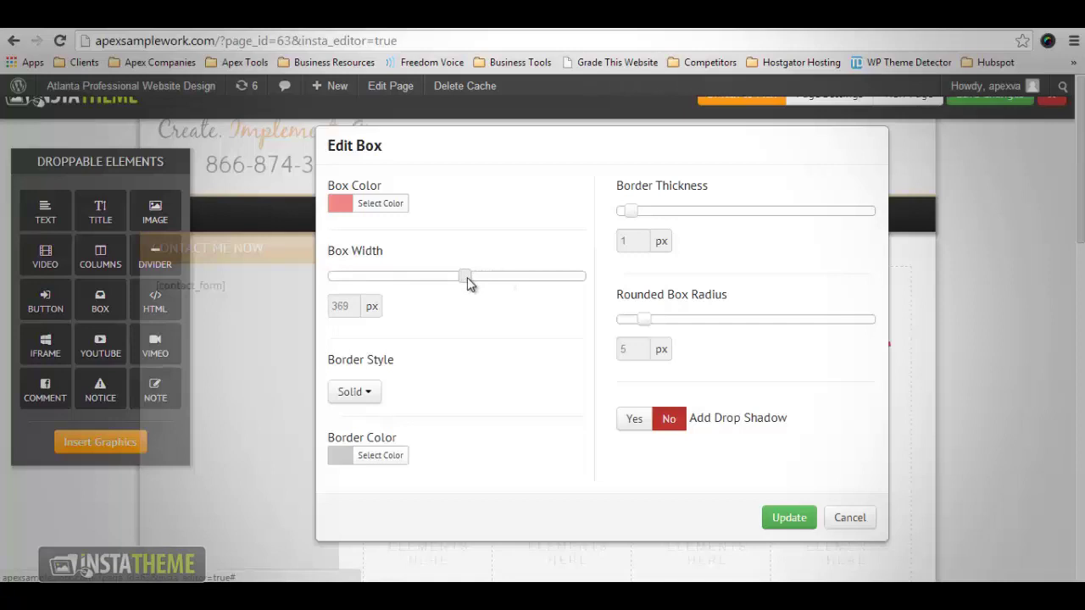
drag(470, 284, 438, 288)
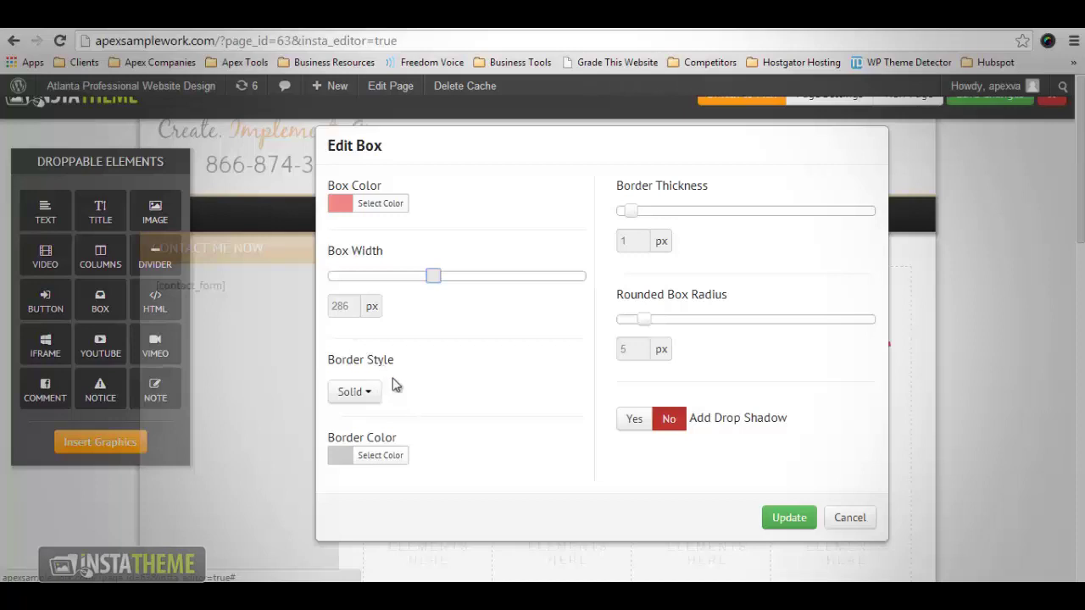
- Give the box a solid lime green border 8 px thick and a drop shadow, and update it
click(373, 400)
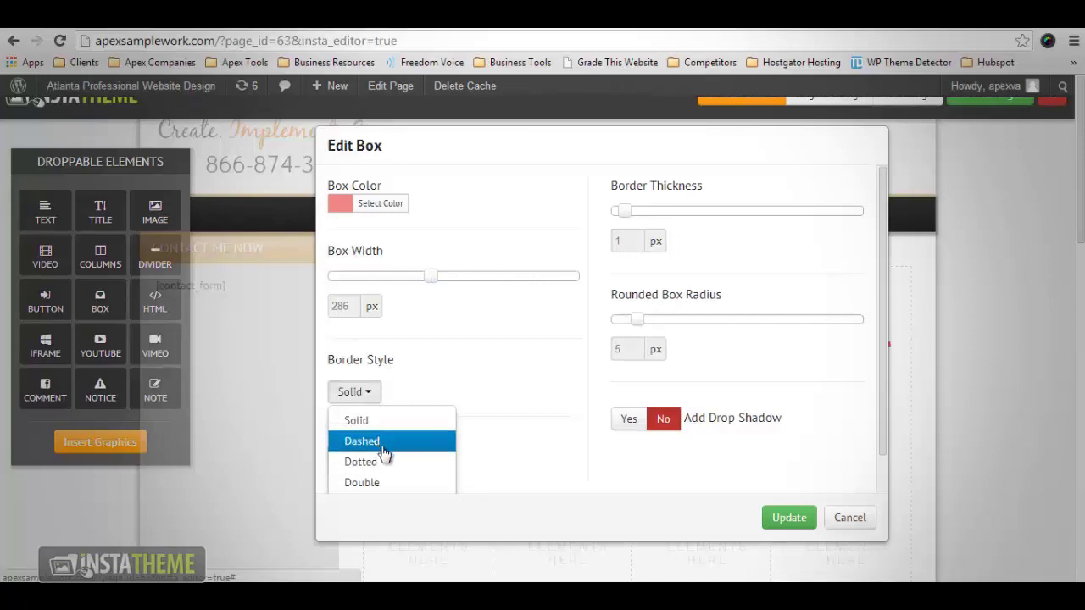
scroll(385, 482, down, 1)
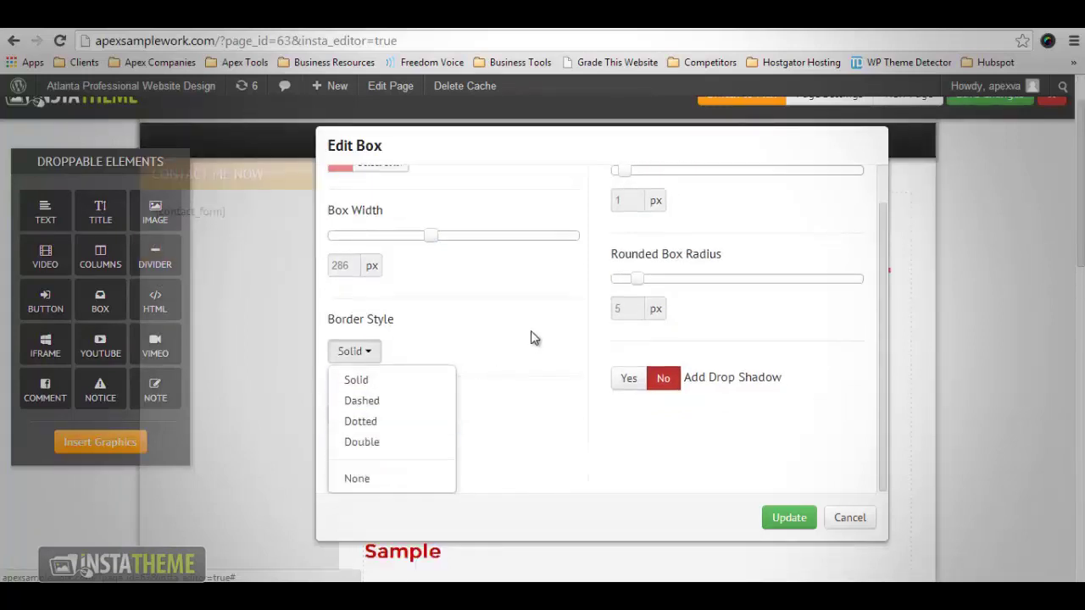
click(509, 358)
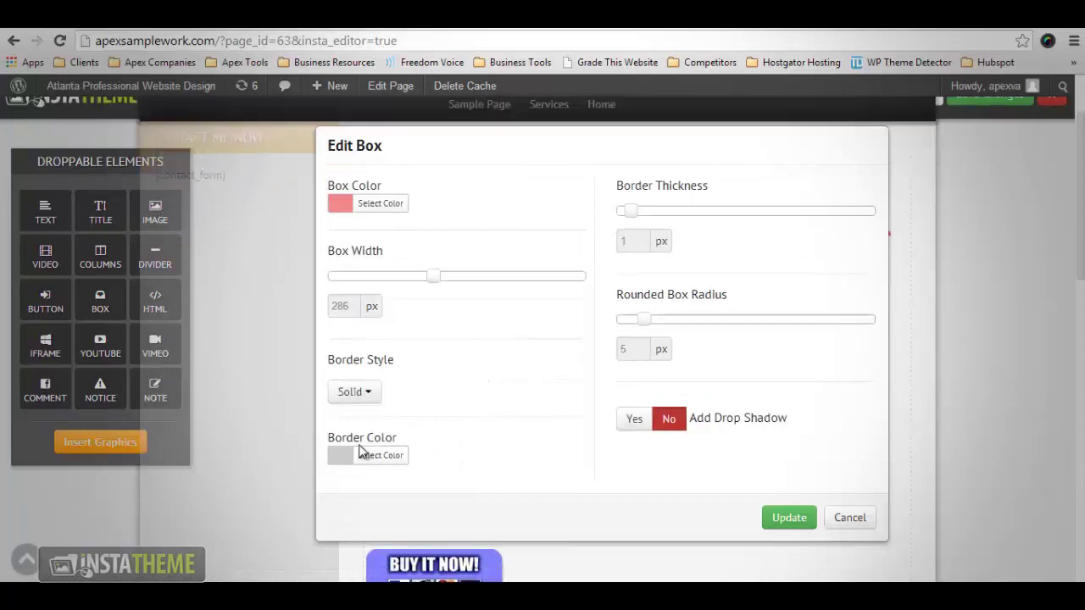
click(361, 453)
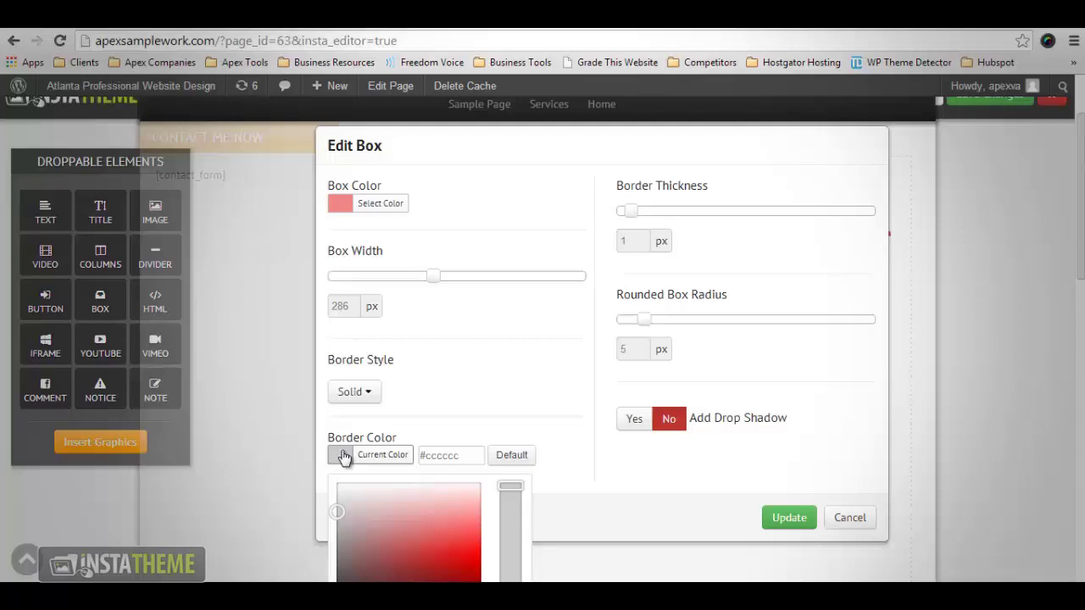
click(343, 458)
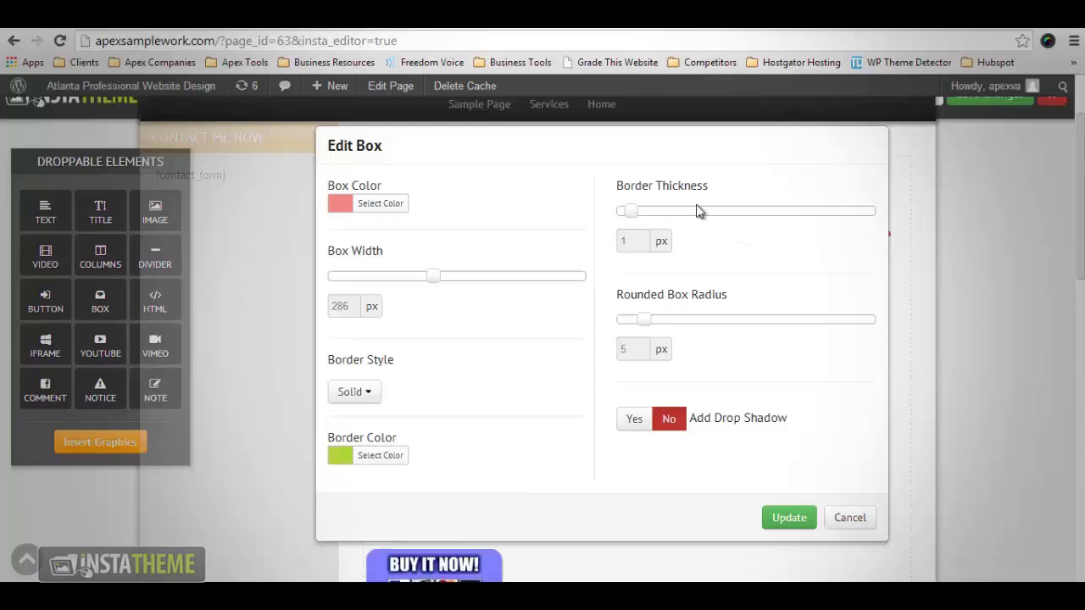
drag(635, 213, 721, 218)
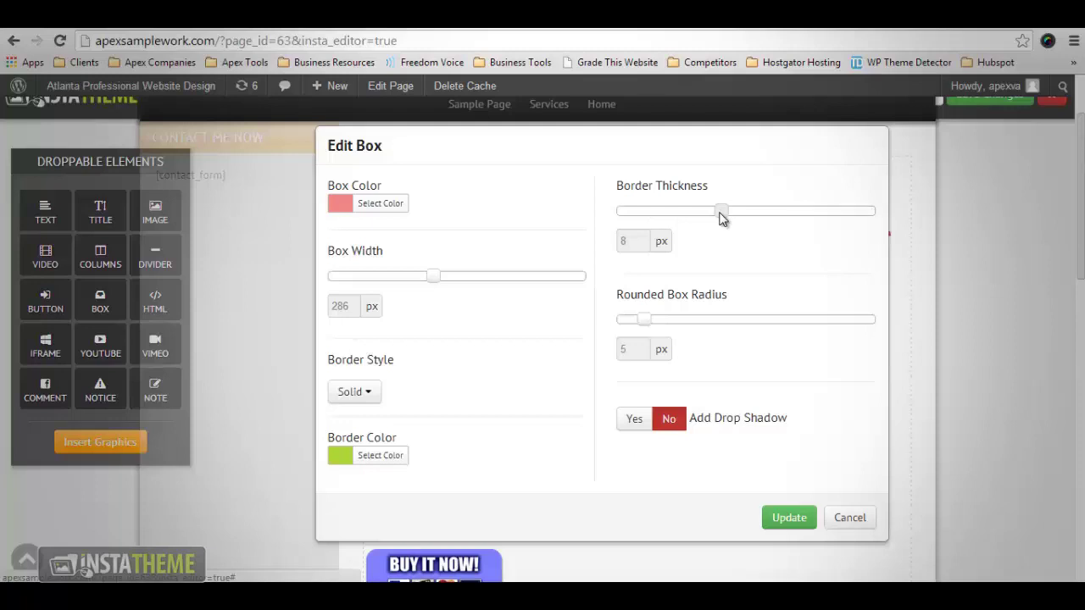
click(718, 216)
click(634, 419)
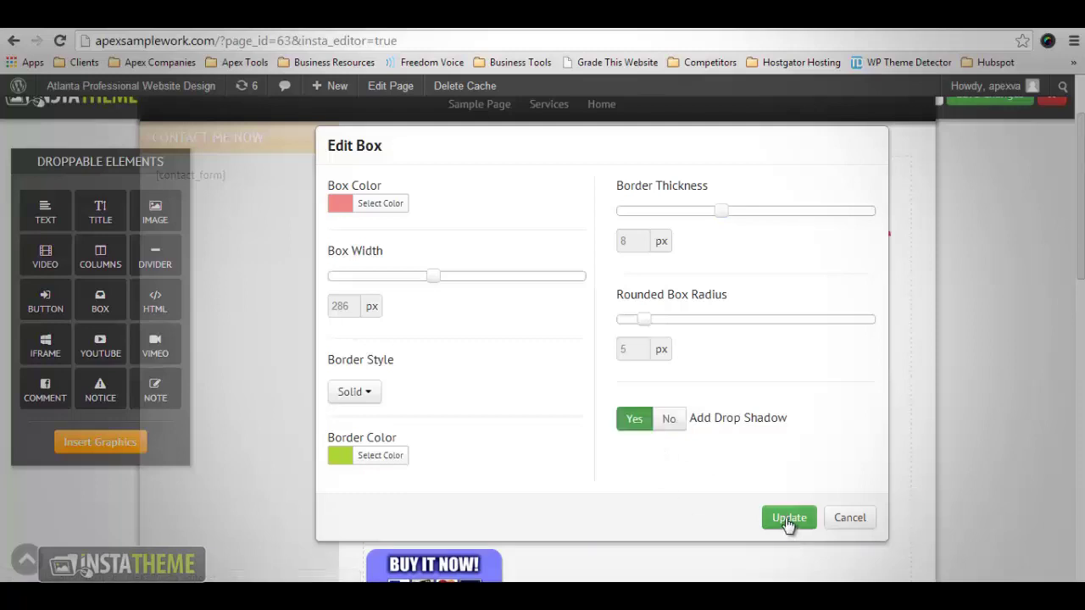
click(788, 519)
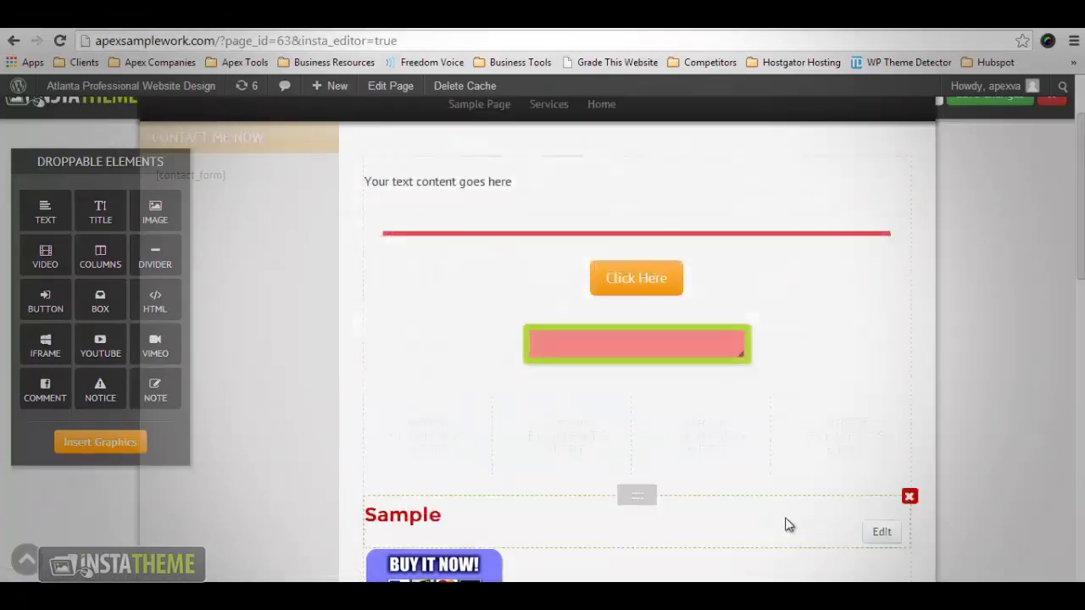
- Add an HTML element near the Click Here button, leaving its code empty
scroll(785, 524, up, 3)
drag(139, 305, 451, 387)
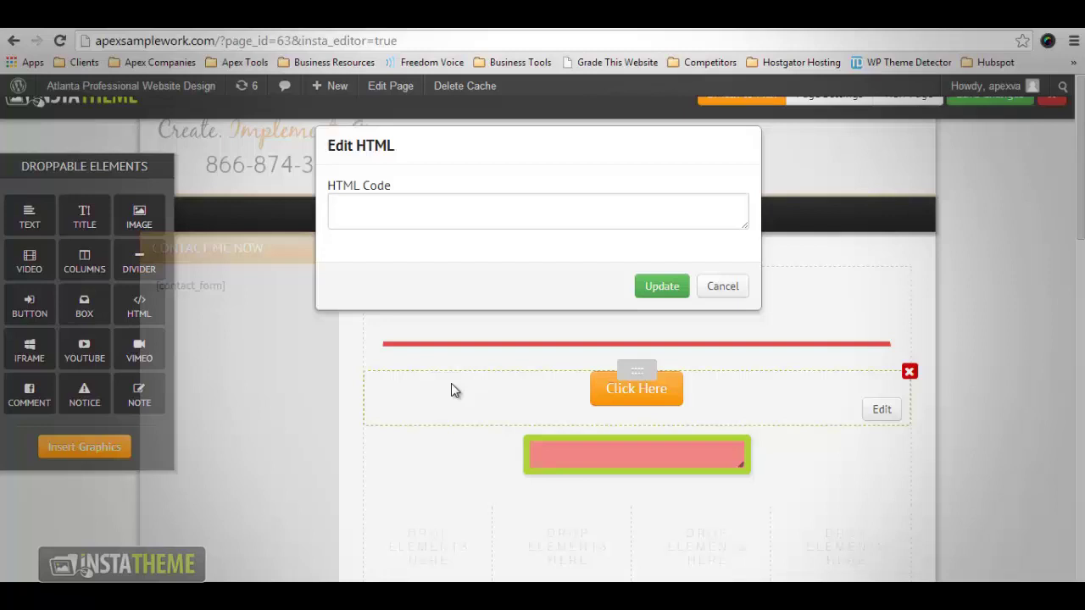
click(660, 287)
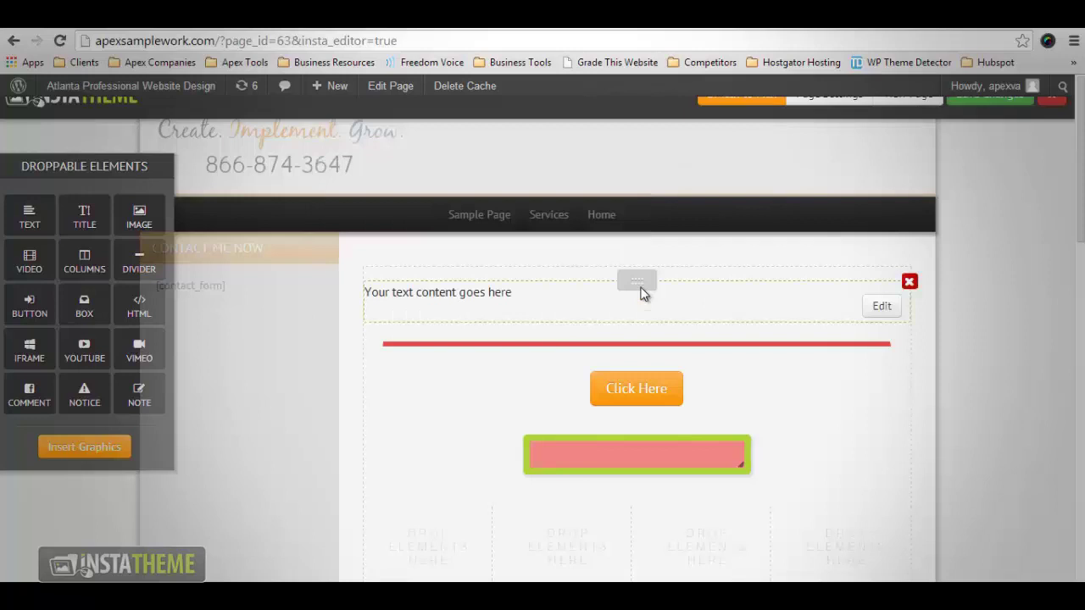
- Add an iframe element below the divider with the default 720 by 480 px size and no URL
drag(28, 350, 437, 388)
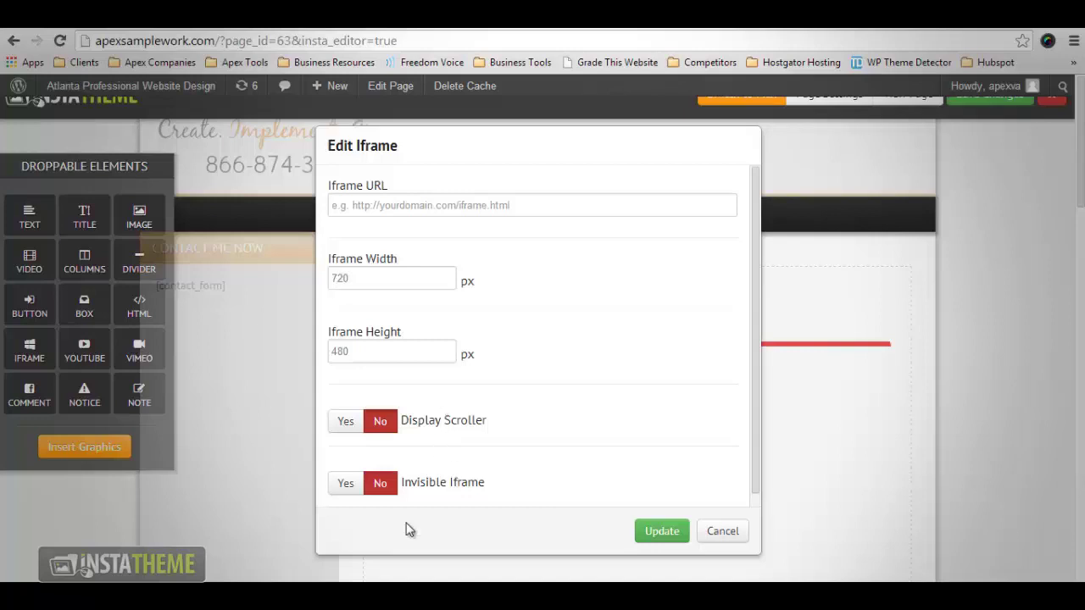
click(646, 537)
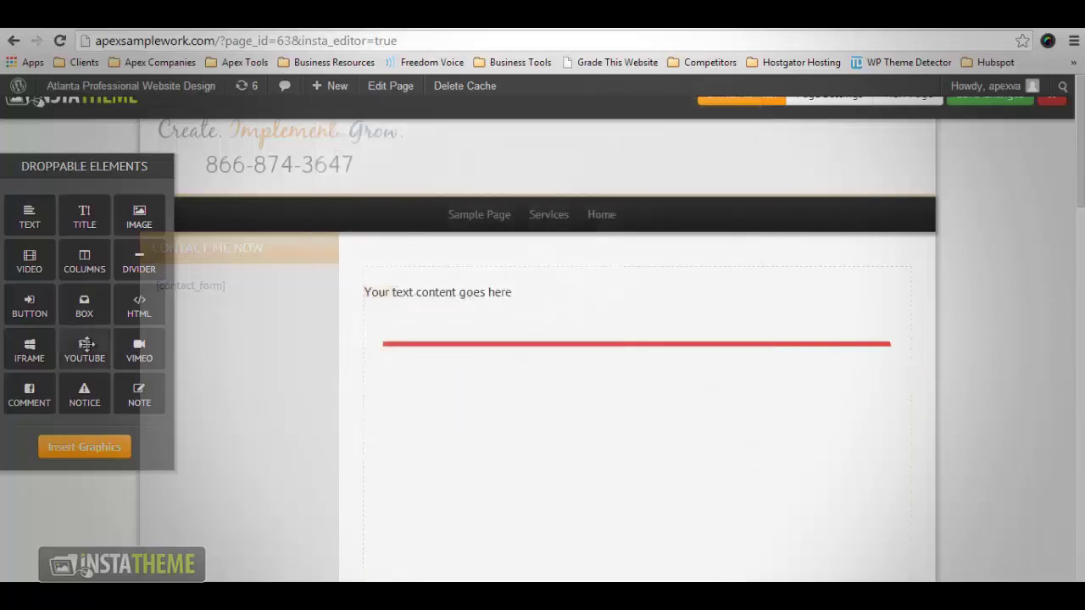
- Add a YouTube element below the divider with the default 640 px width, auto-play off, controls enabled and no URL
drag(85, 349, 566, 392)
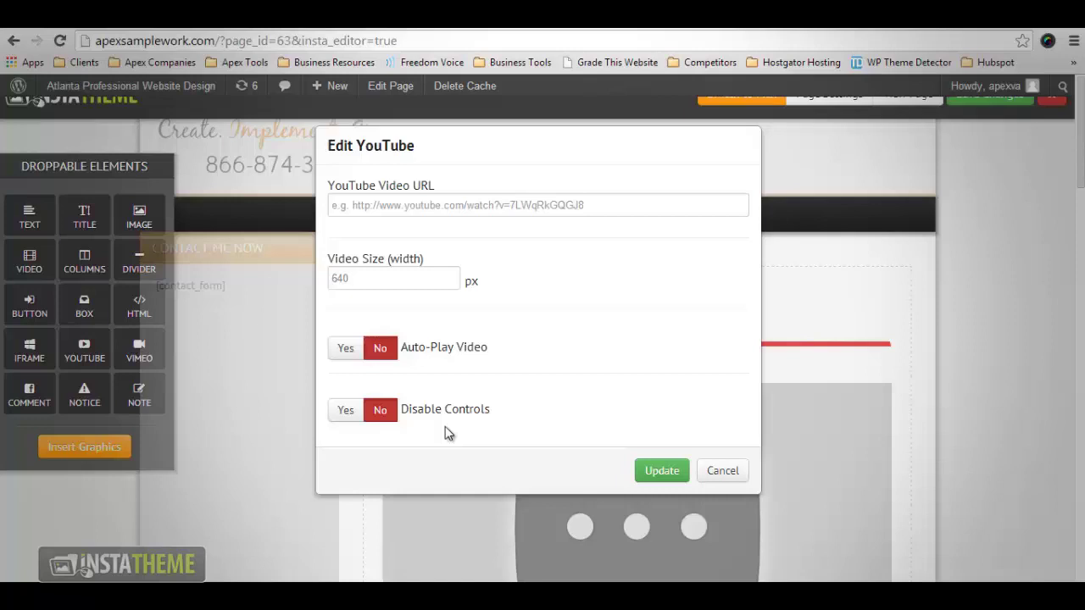
click(662, 473)
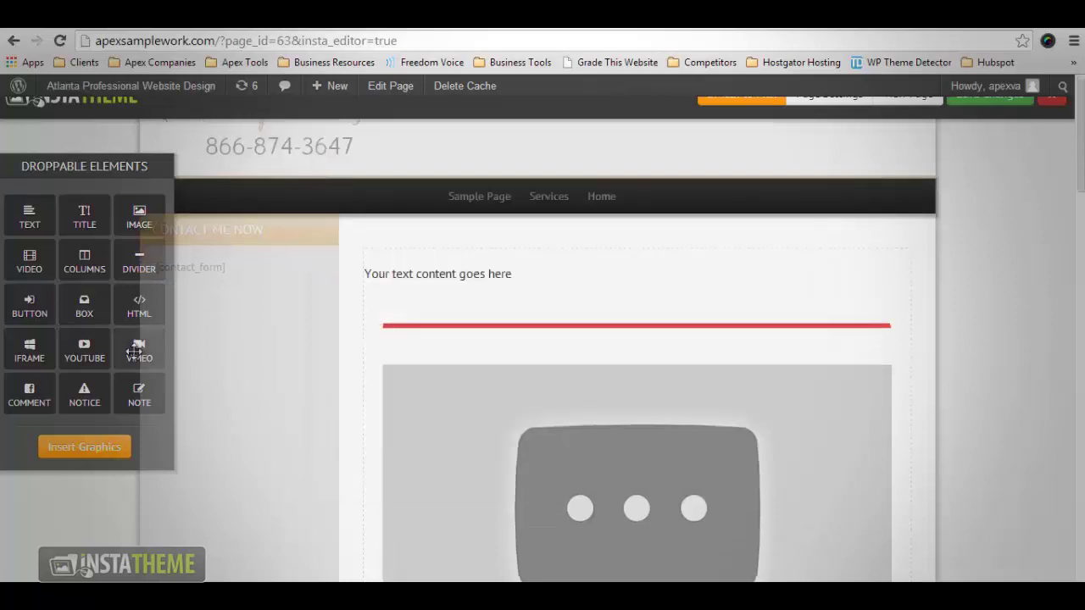
- Try to add a Vimeo element and a Facebook comment element near the divider
drag(135, 351, 365, 314)
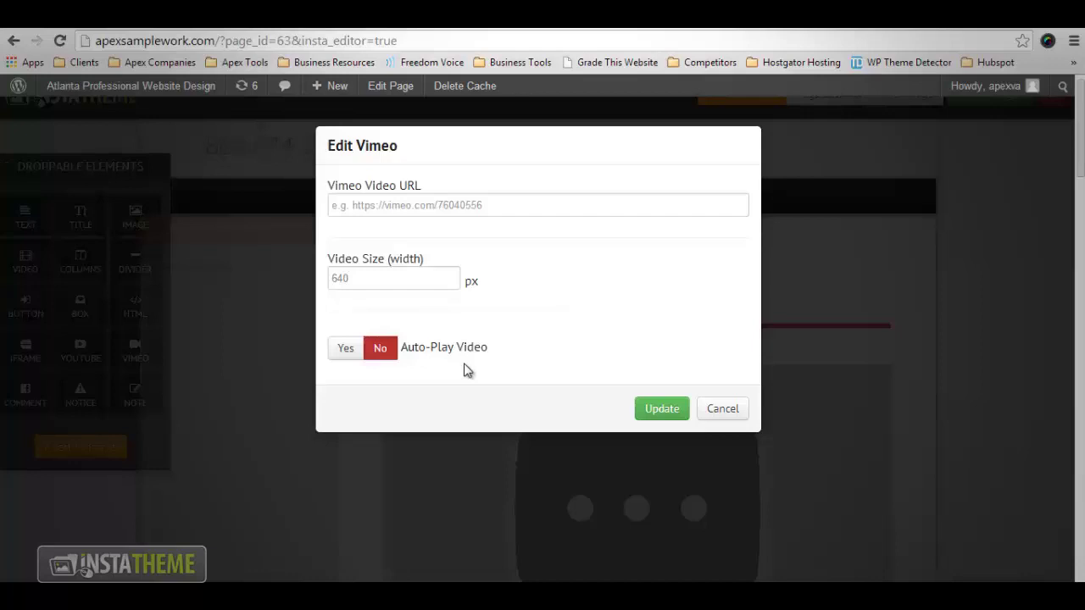
click(716, 416)
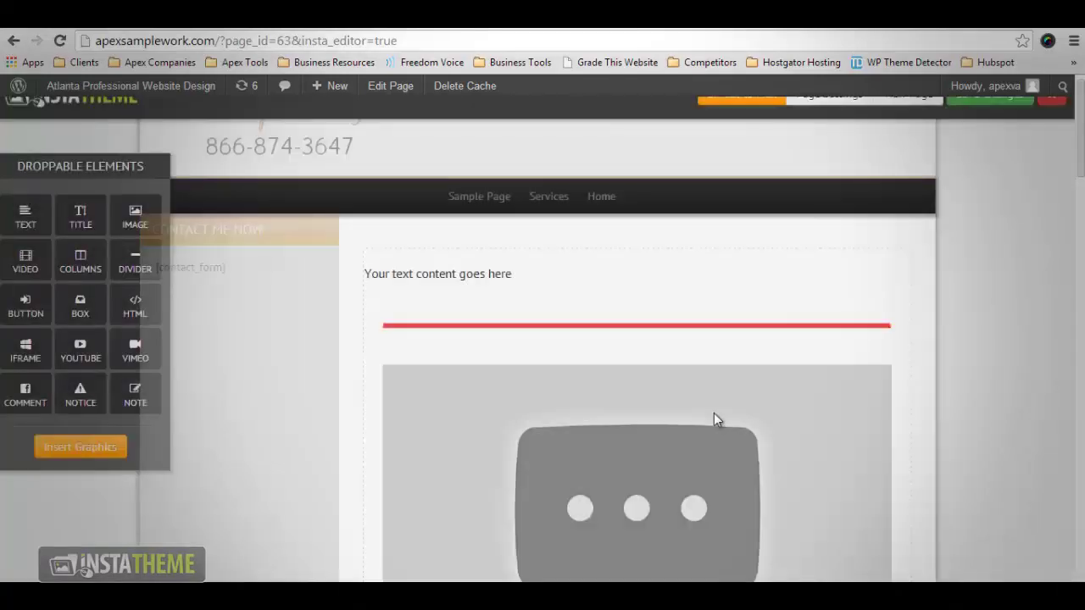
drag(26, 394, 450, 325)
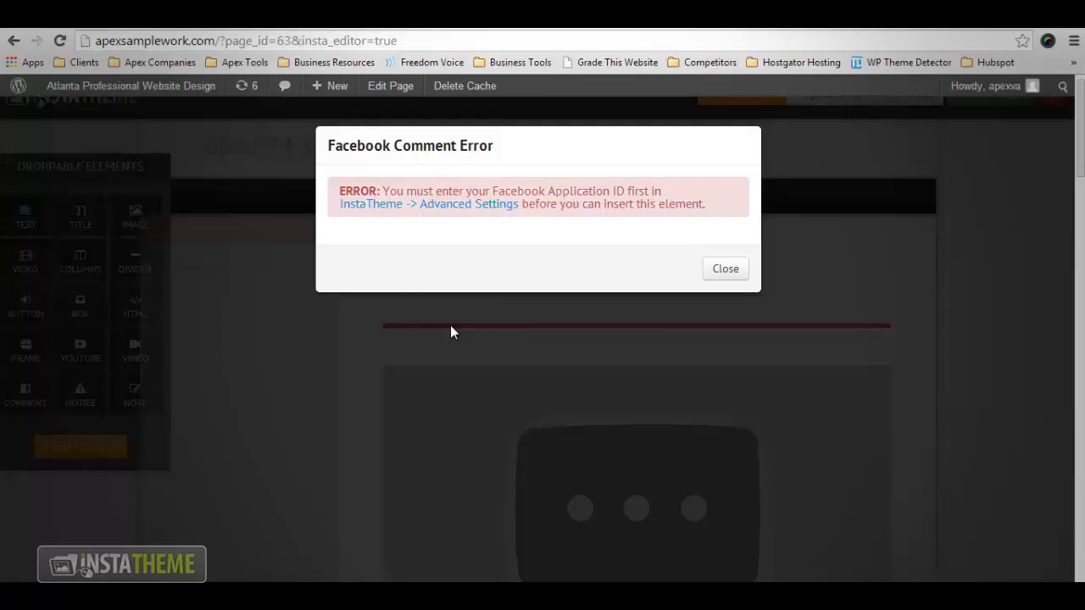
click(450, 325)
- Add a notice element above the divider, keeping its default text and the Warning type
drag(81, 394, 466, 312)
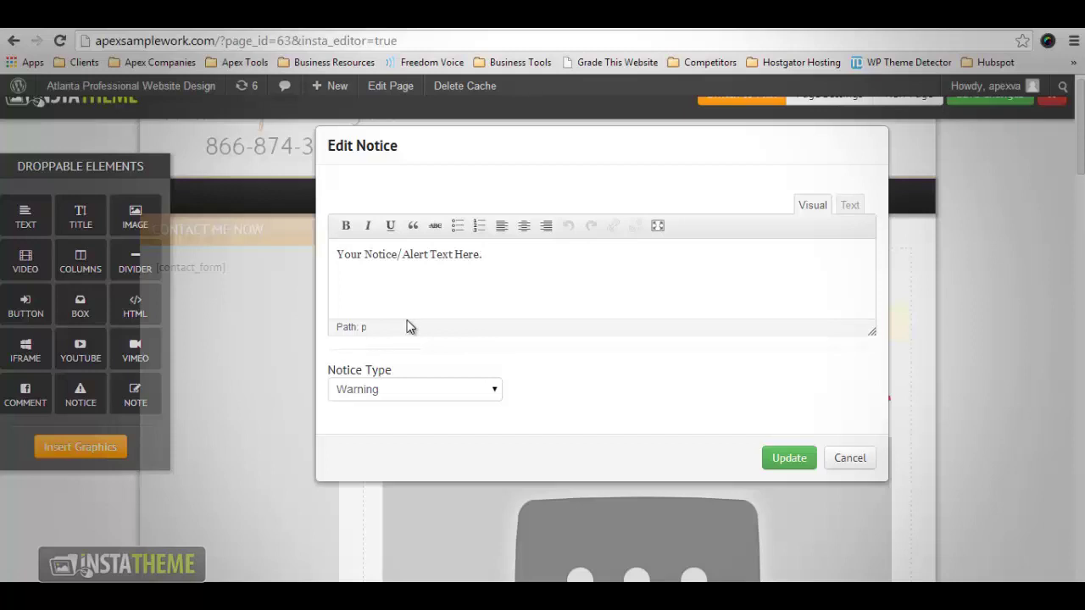
click(497, 392)
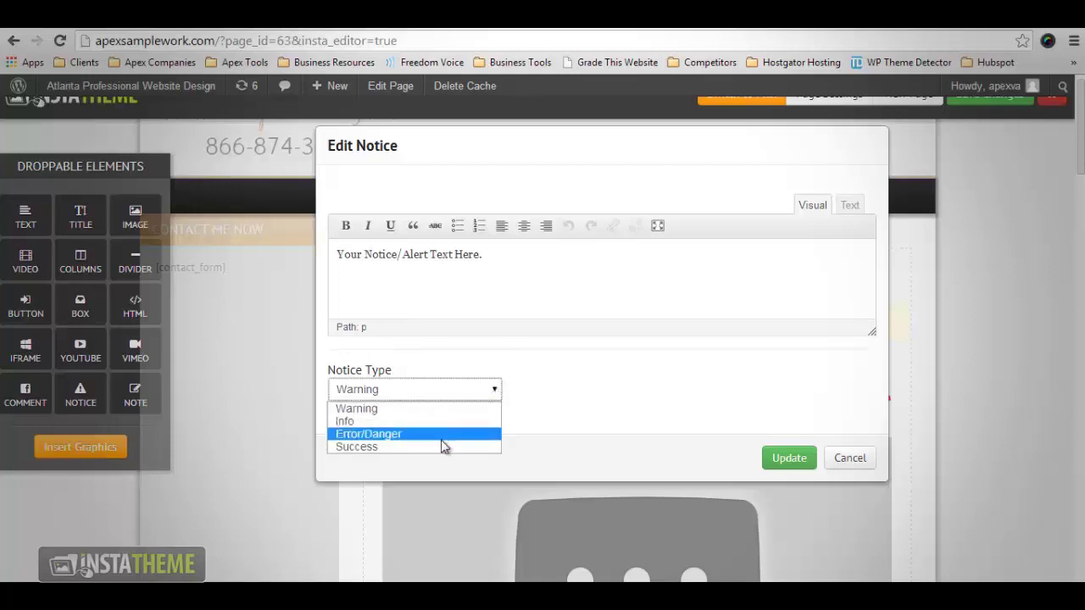
click(653, 370)
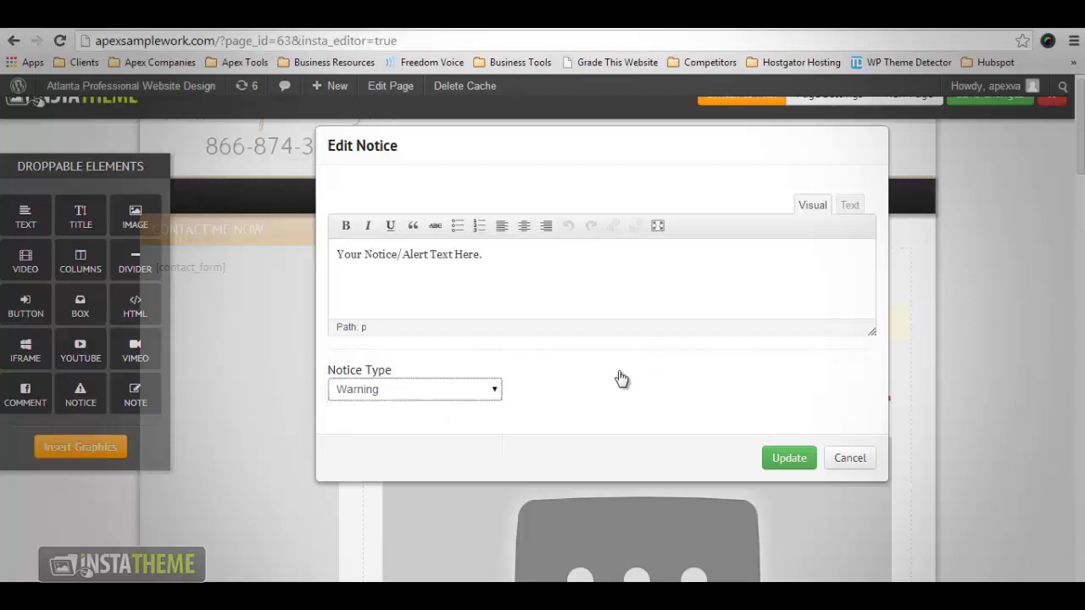
click(805, 458)
- Add a member's note element near the top of the content area, keeping the title text Your Notes
drag(141, 395, 438, 291)
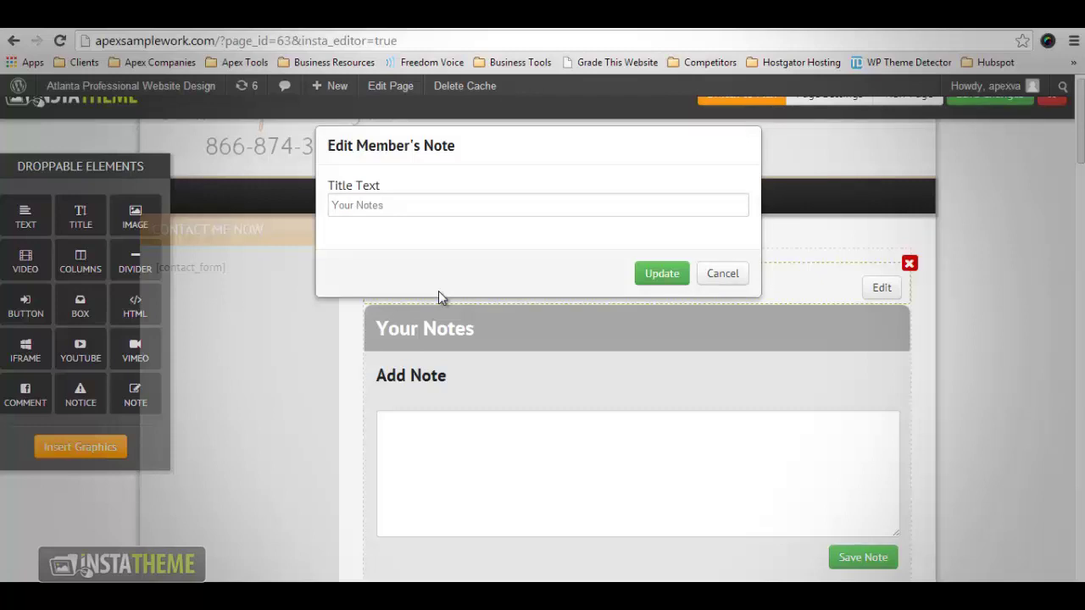
click(454, 204)
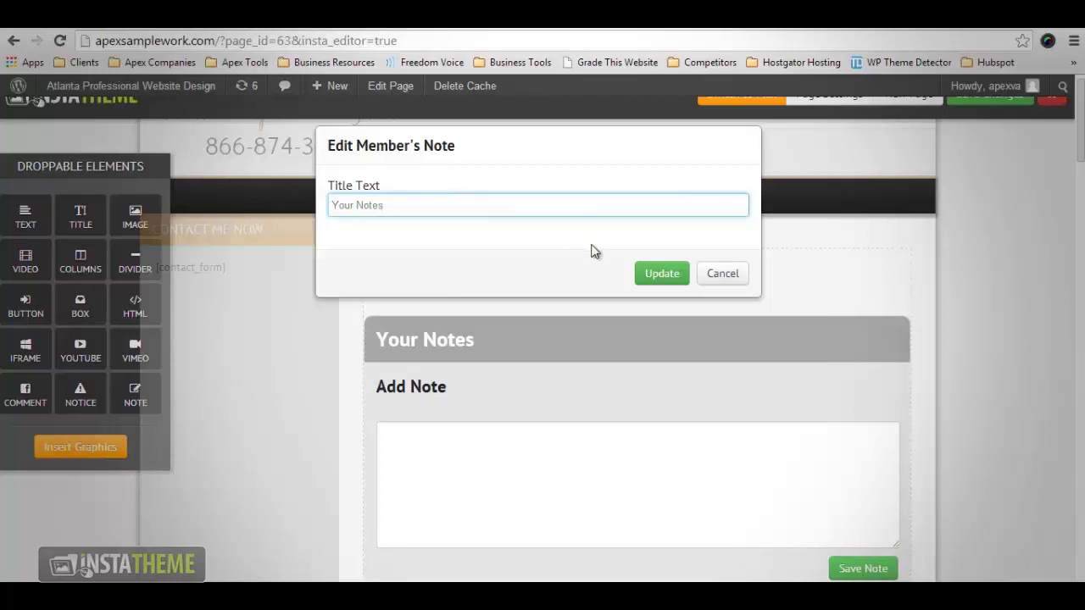
click(661, 272)
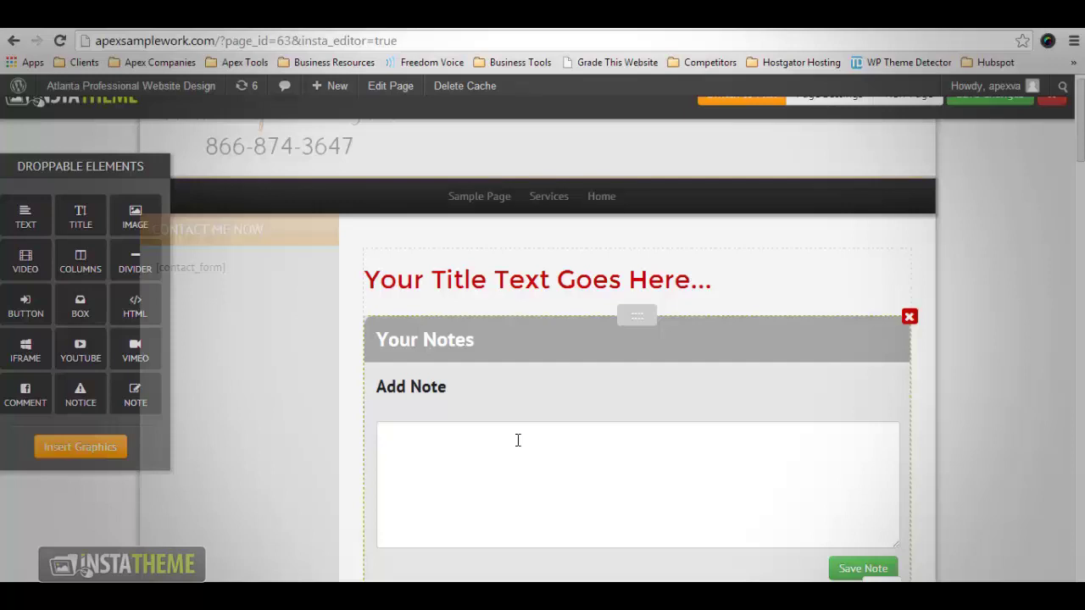
- Insert the dark blue curved arrow from the Bullets graphics twice between the title and the notes element
click(80, 449)
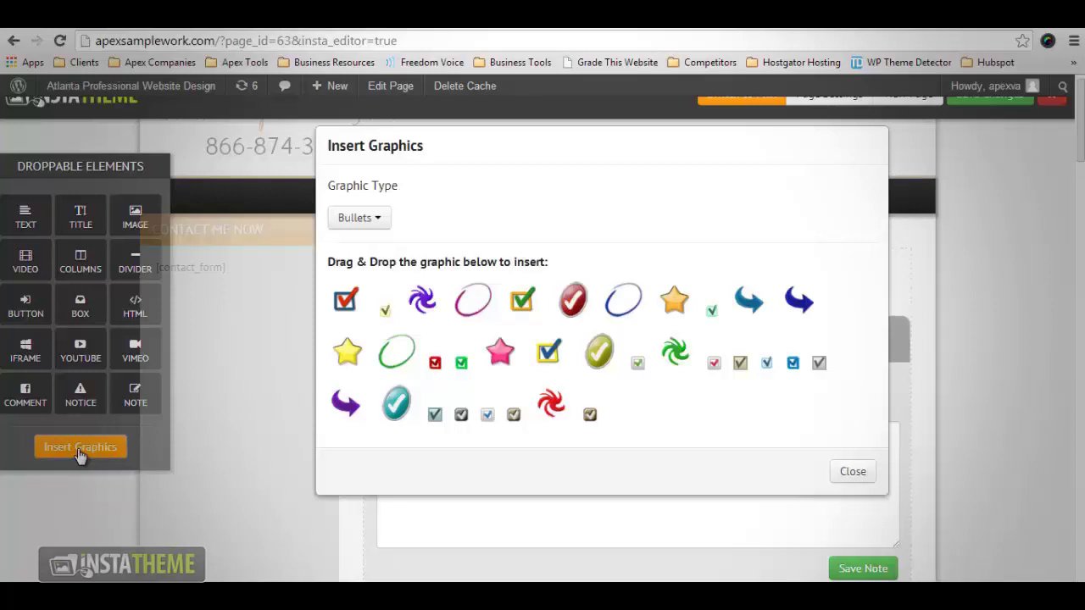
click(379, 222)
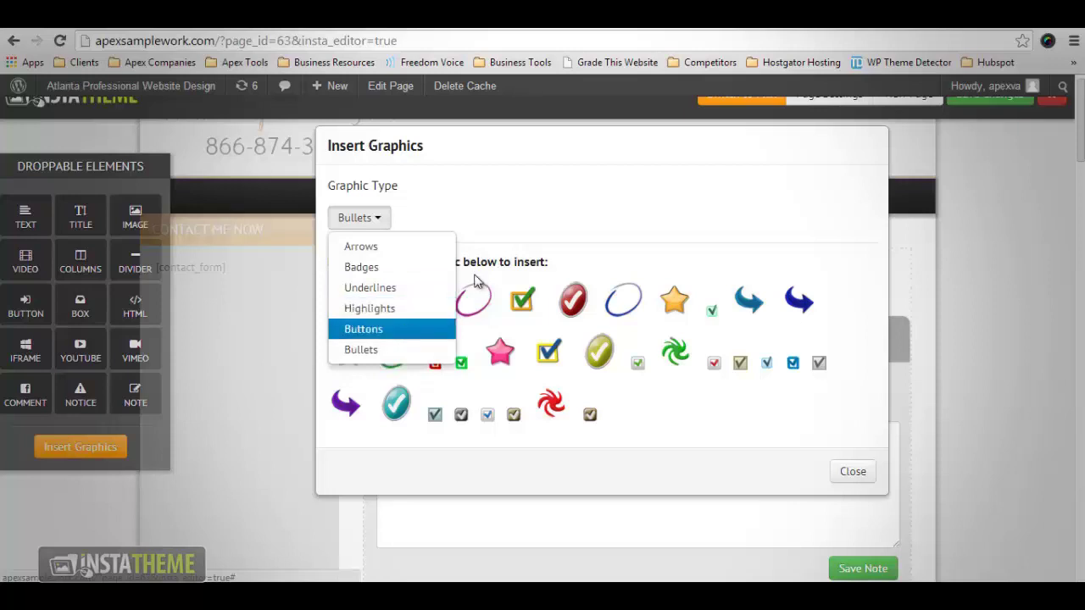
drag(799, 300, 617, 343)
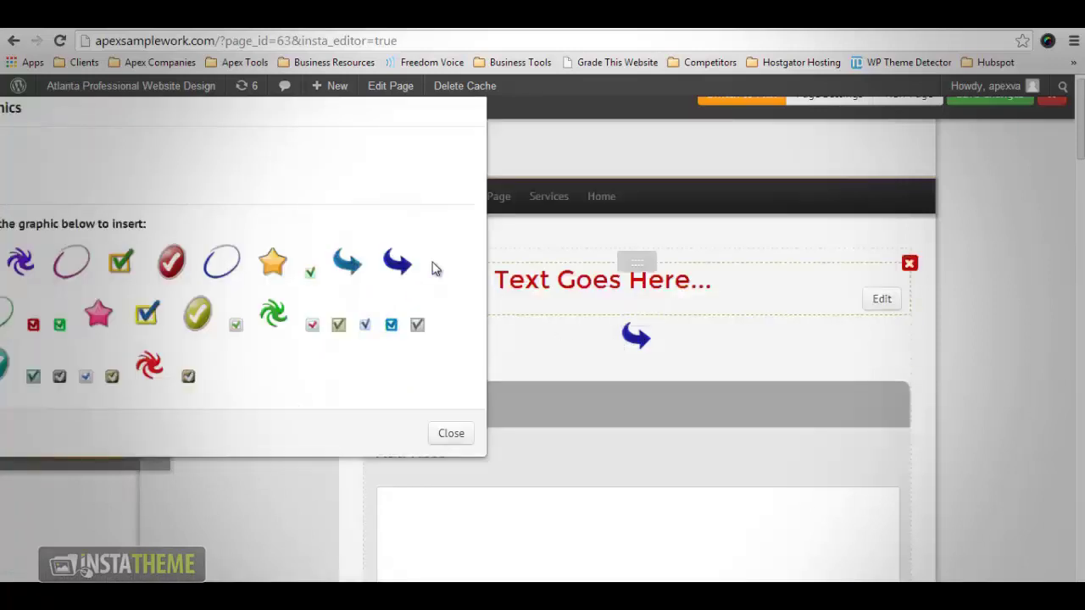
drag(395, 261, 658, 335)
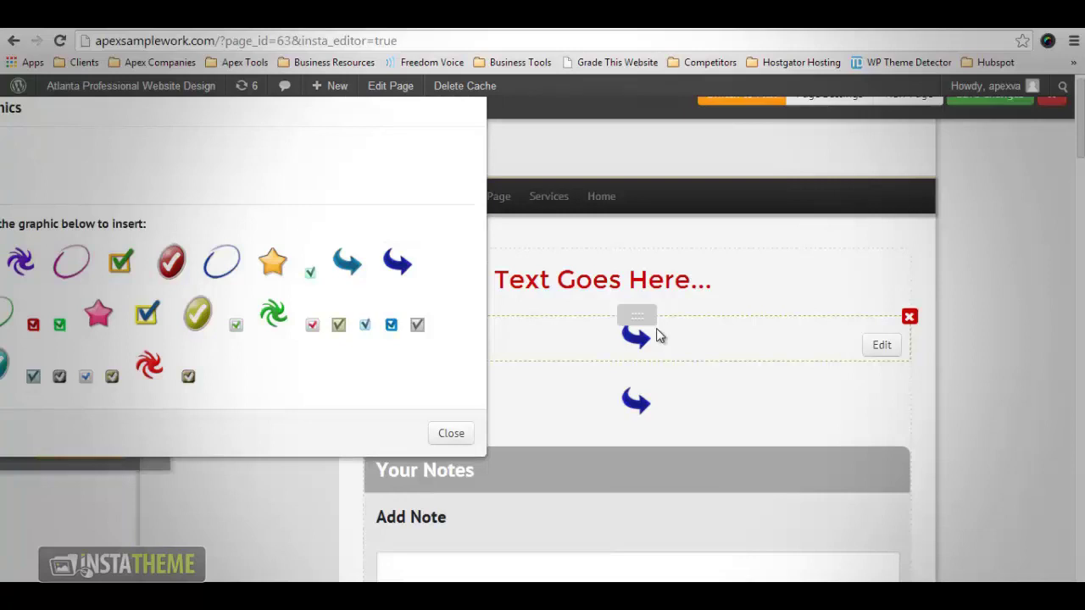
- Select the upper arrow graphic below the title and try to open it for editing
click(644, 339)
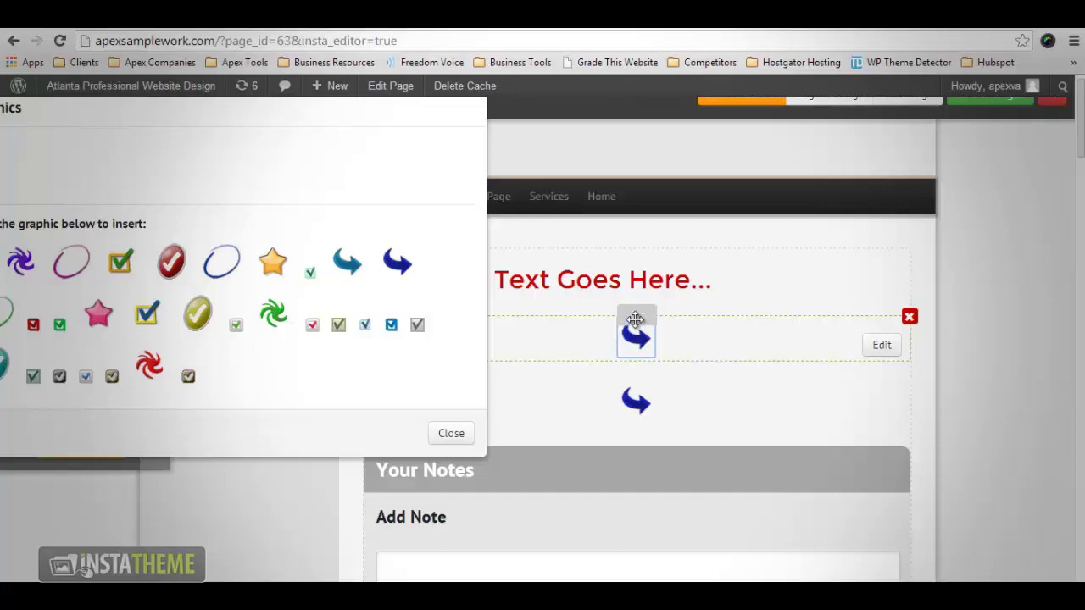
drag(635, 332, 710, 345)
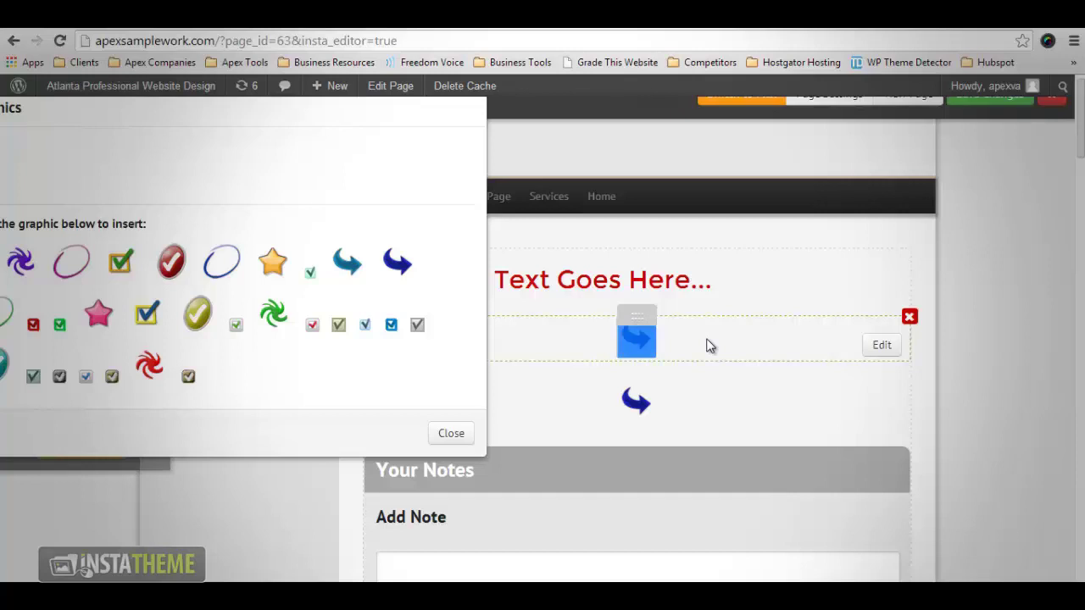
click(883, 346)
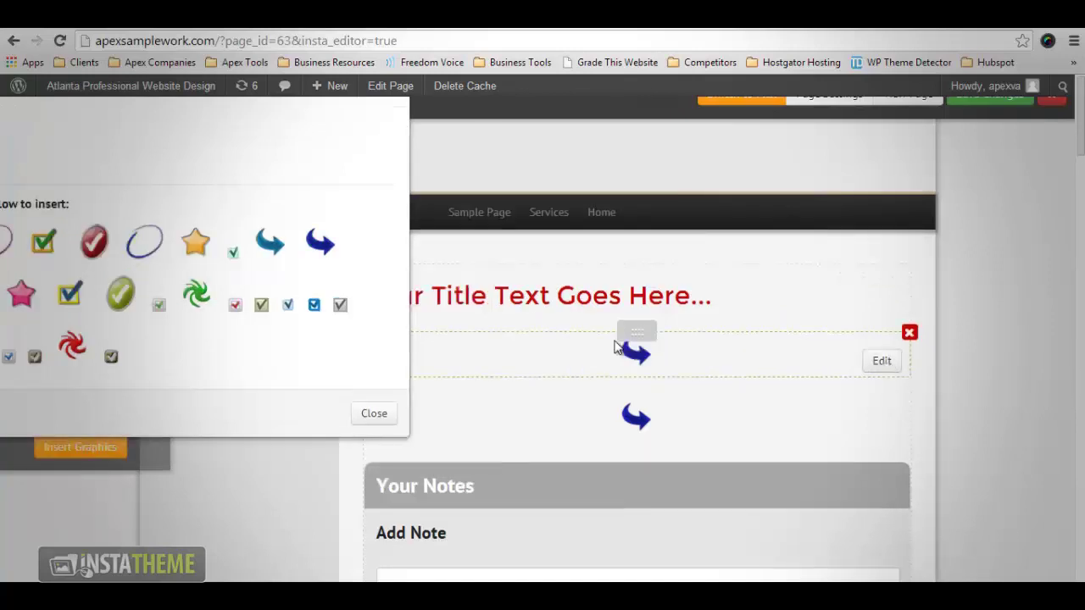